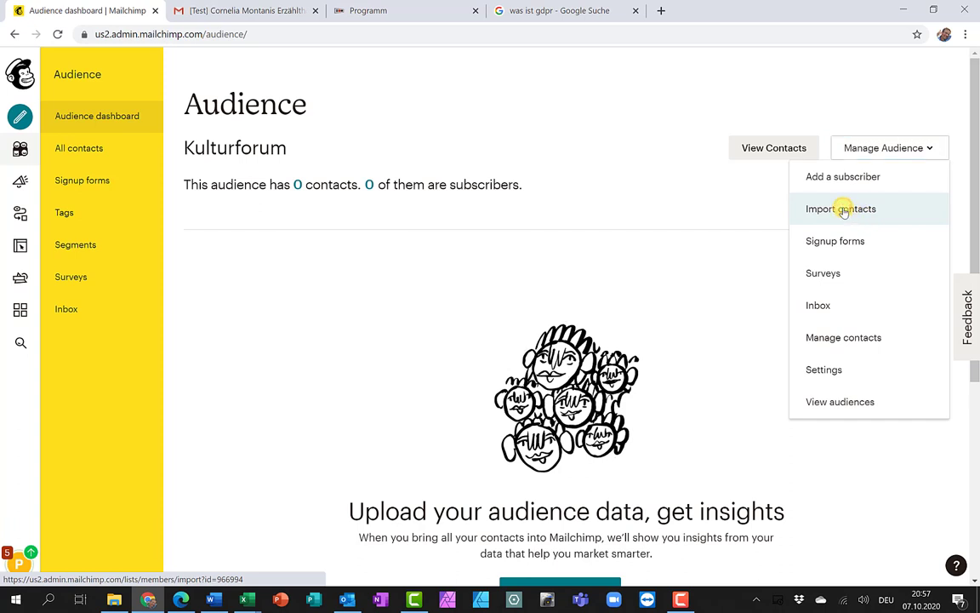
Step: Start a contact import for the Kulturforum audience using the Copy and paste method
left_click(843, 211)
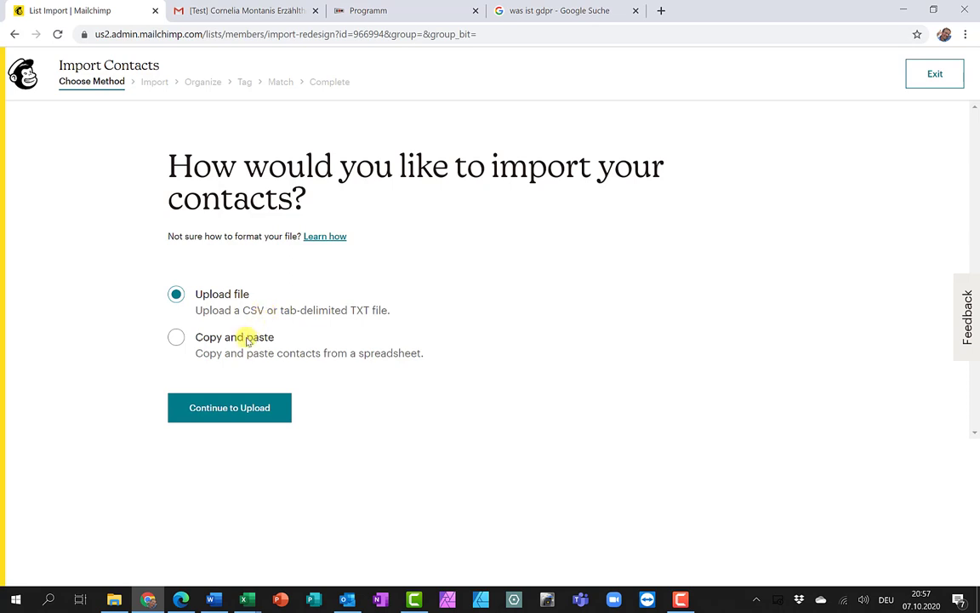
left_click(177, 338)
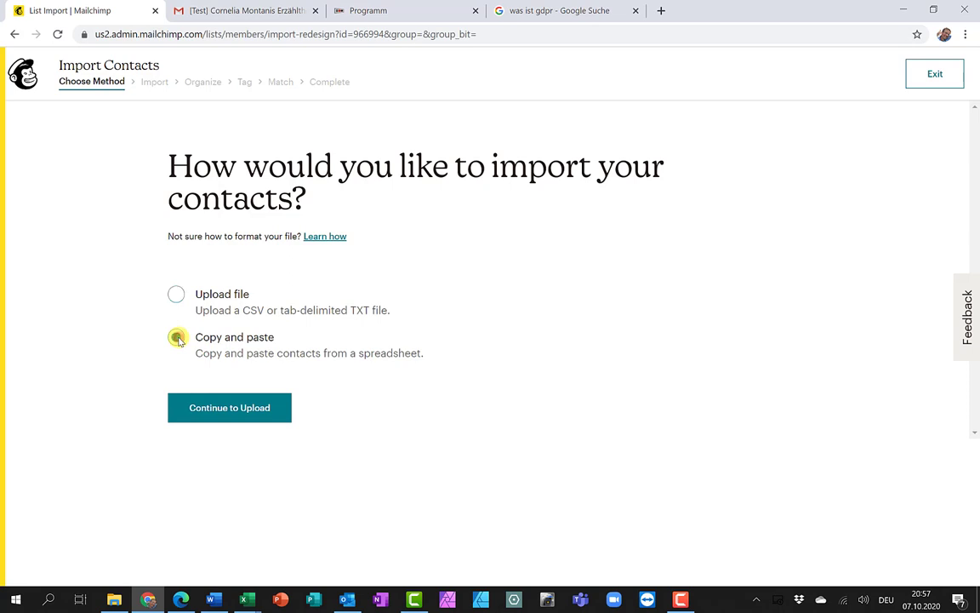
left_click(232, 412)
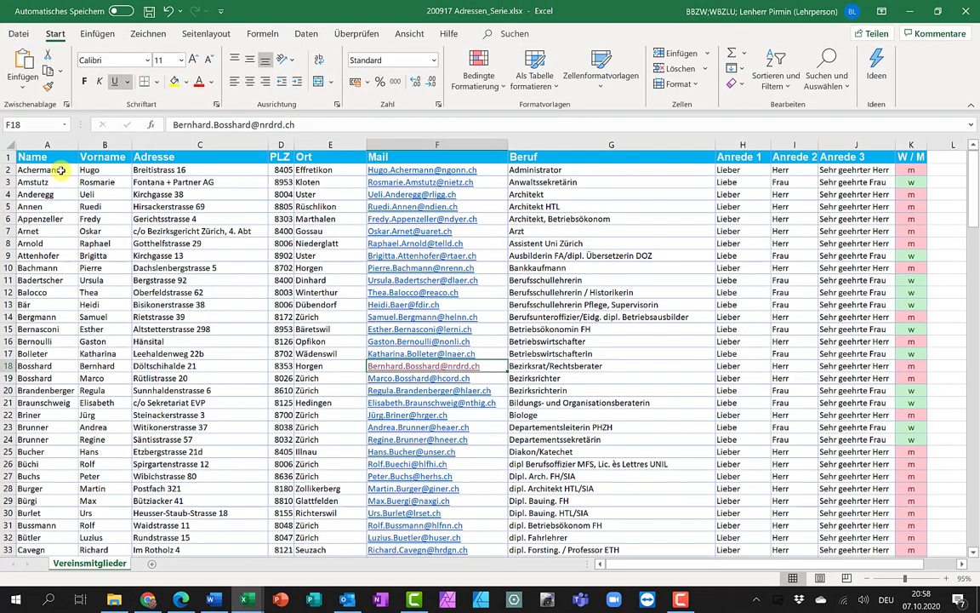
Step: Copy the whole member address table, including its header row, from the Vereinsmitglieder sheet in Excel
left_click(63, 170)
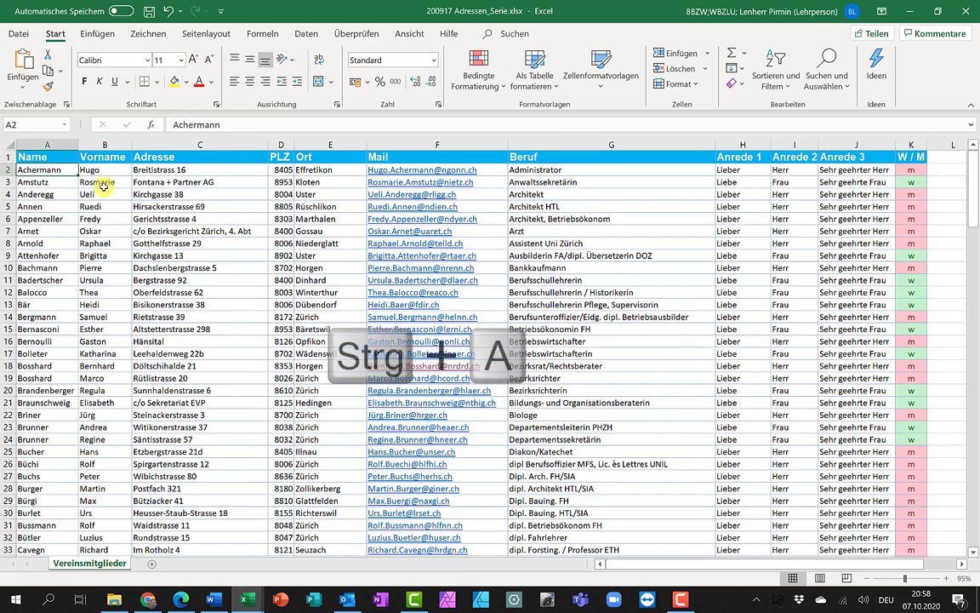
left_click(239, 271)
key("ctrl+a")
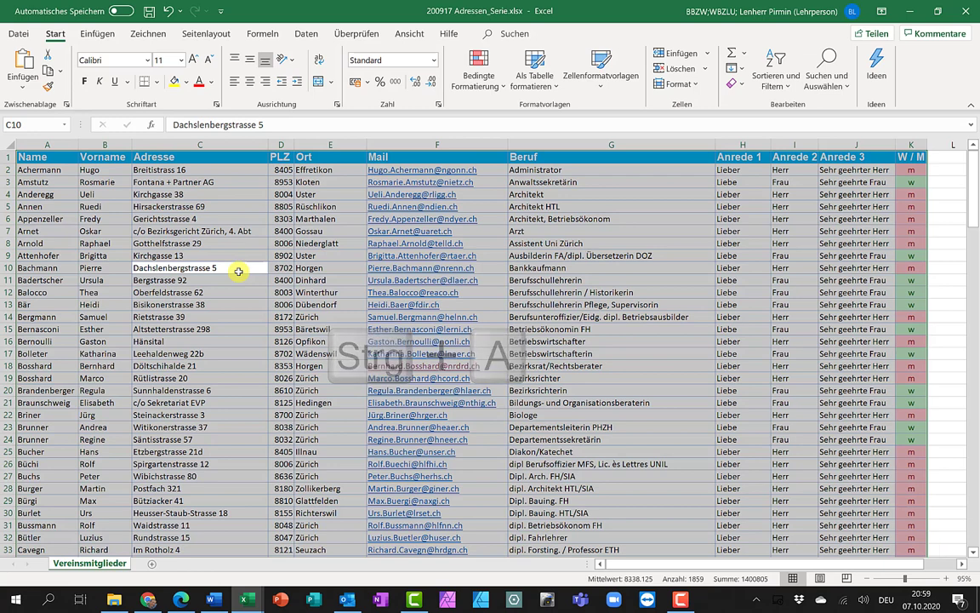
key("ctrl+c")
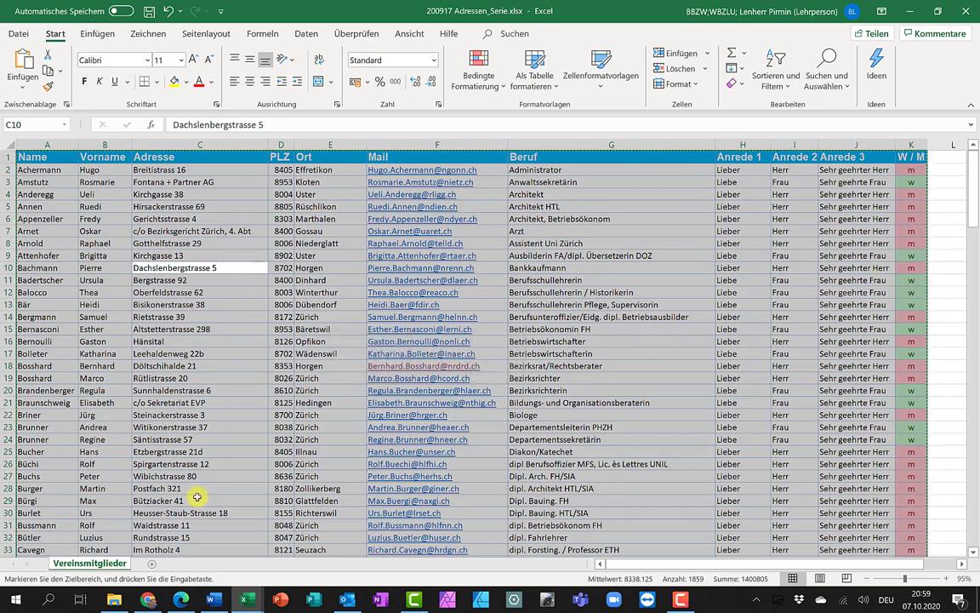
Step: Switch back to Mailchimp, paste the copied address table as the contact information and continue to Organize
mouse_move(151, 603)
left_click(175, 553)
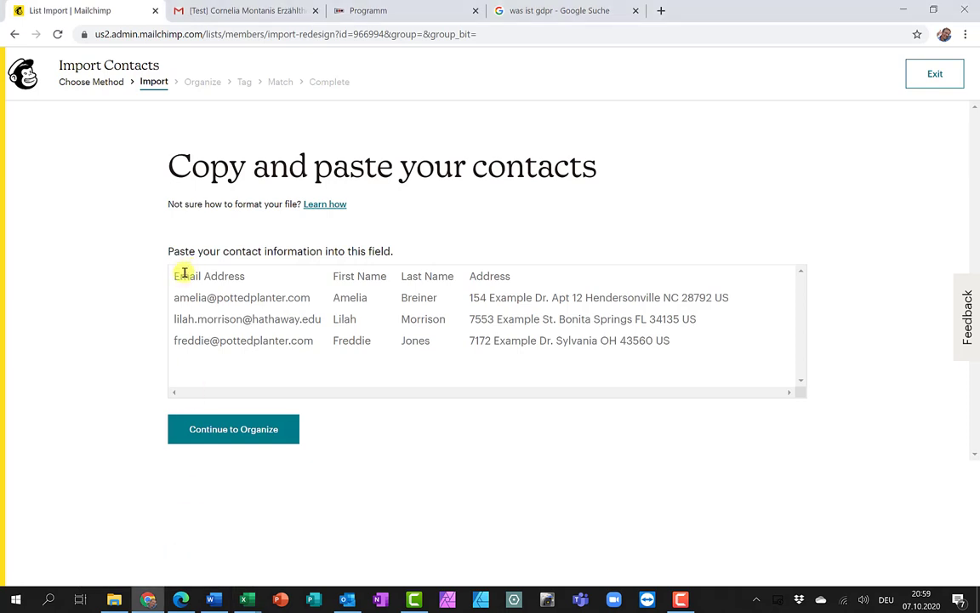
left_click(180, 278)
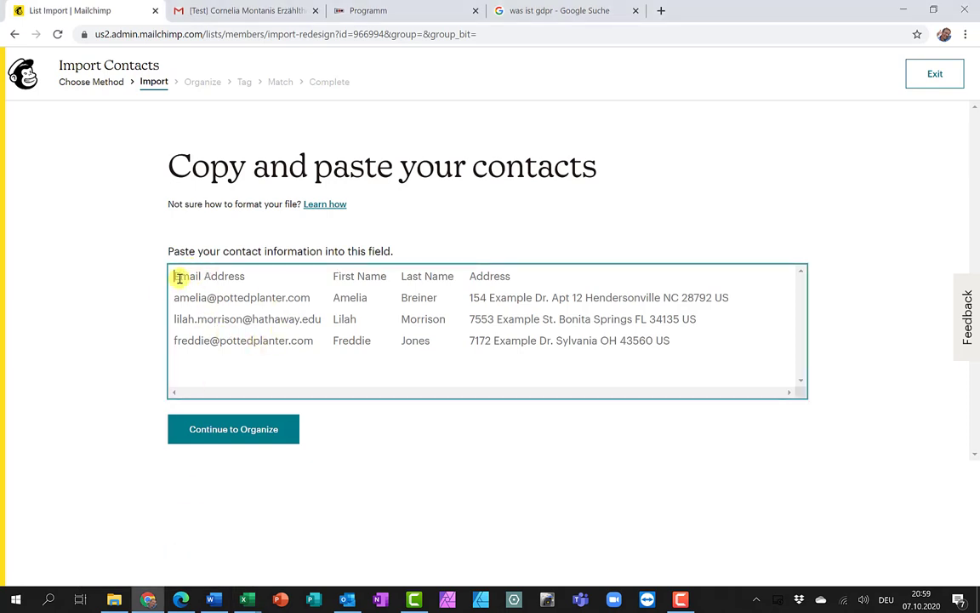
key("ctrl+v")
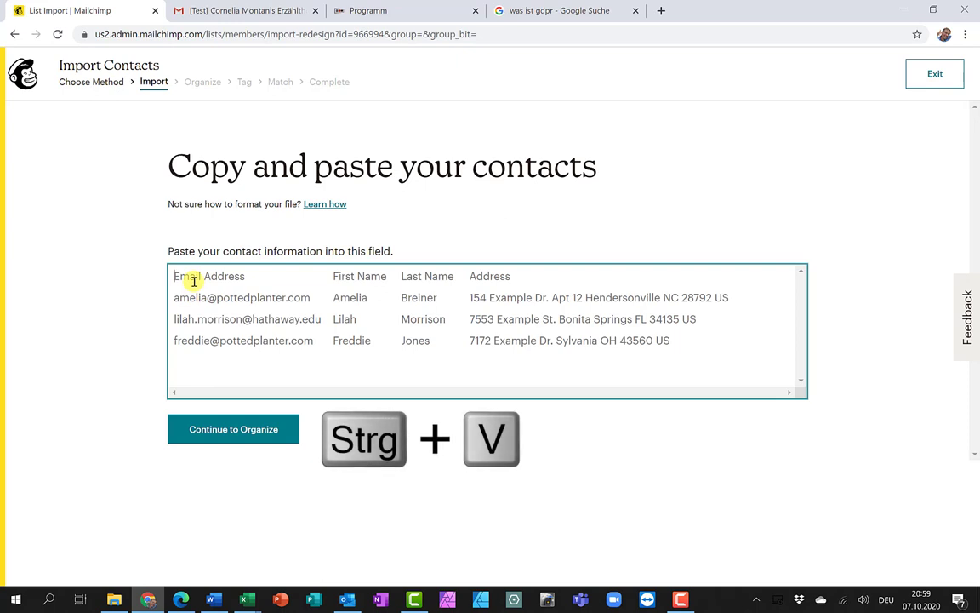
key("ctrl+v")
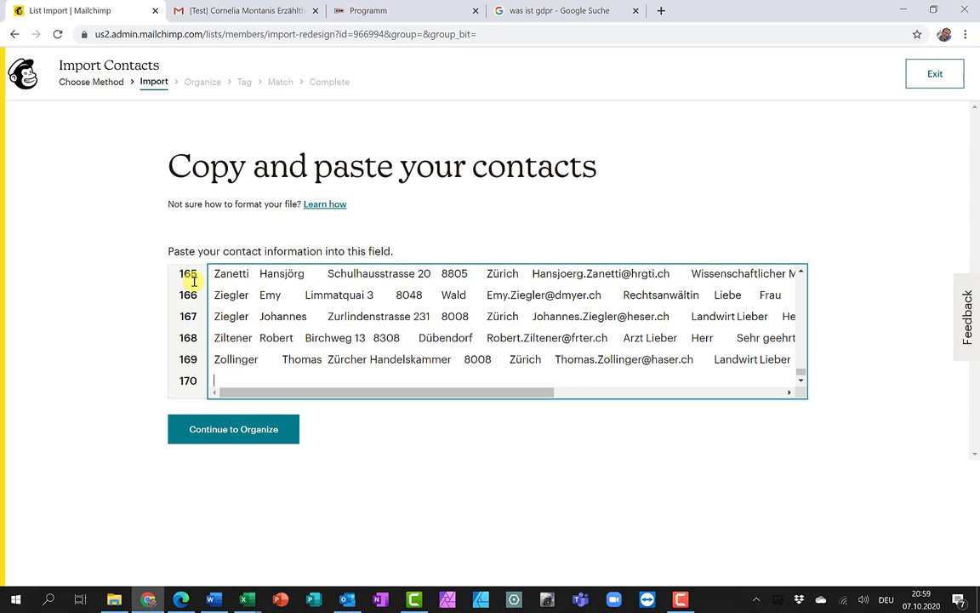
left_click(235, 432)
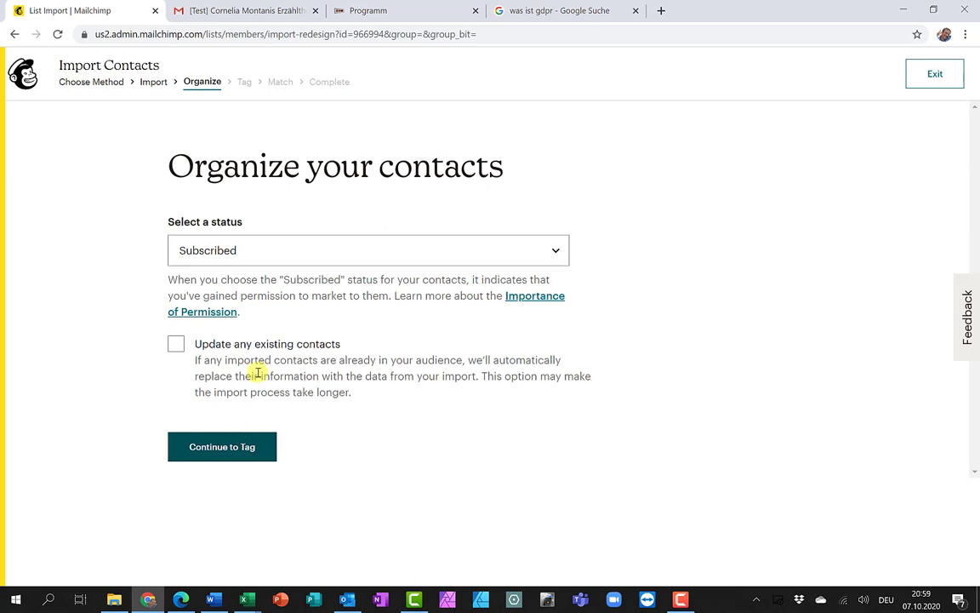
Step: Keep the Subscribed status for the imported contacts and continue to column matching without adding tags
left_click(253, 248)
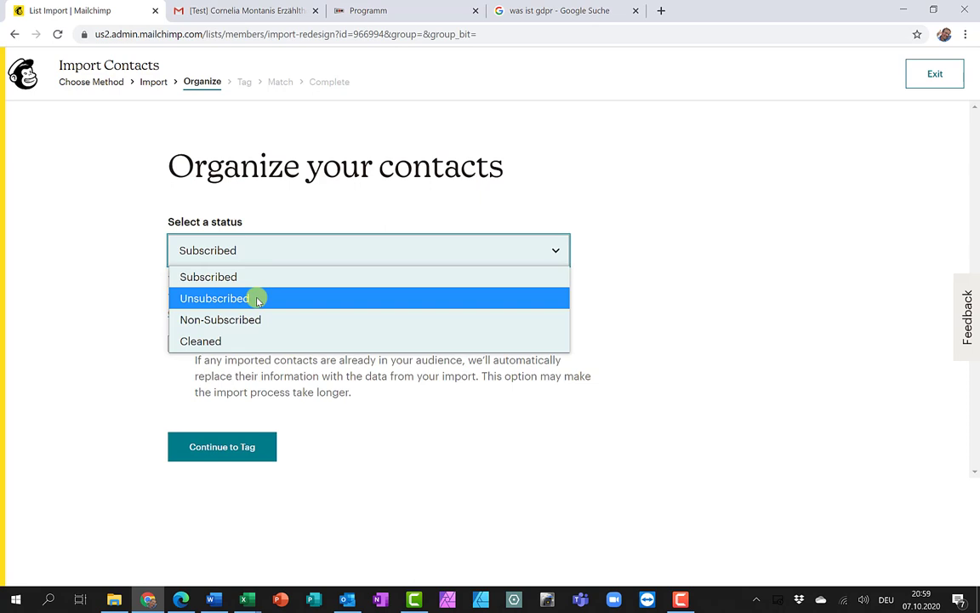
left_click(265, 251)
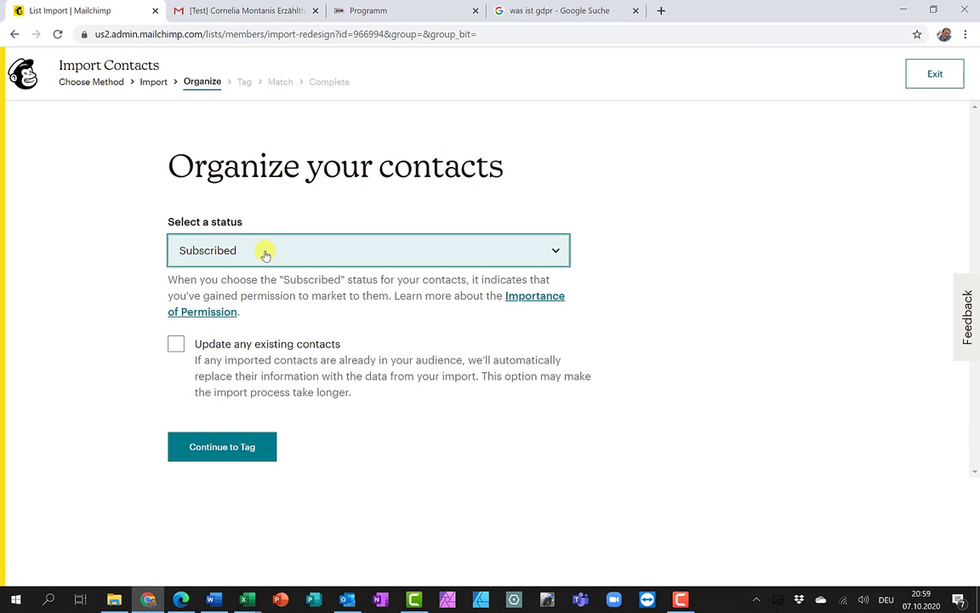
left_click(228, 451)
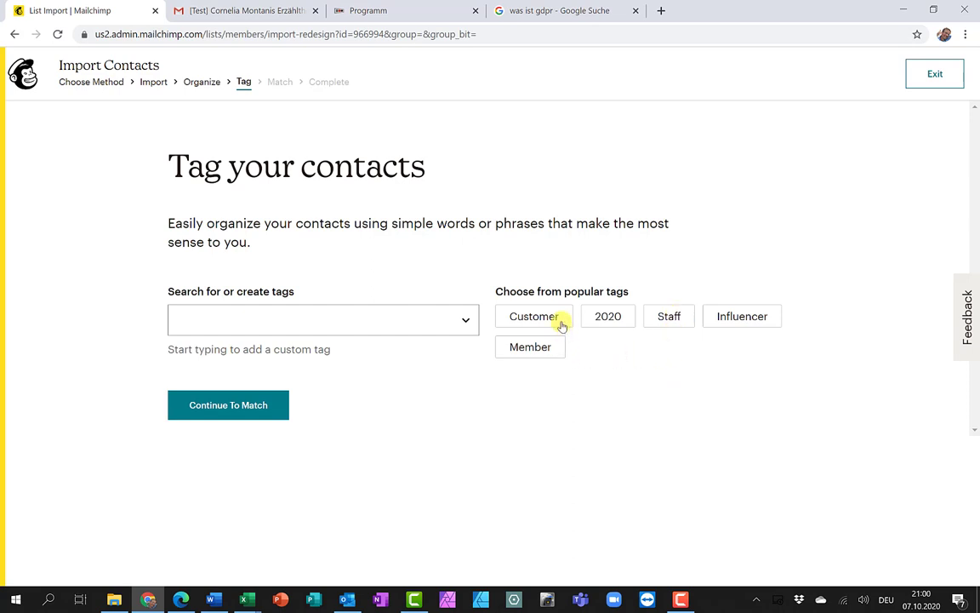
left_click(465, 321)
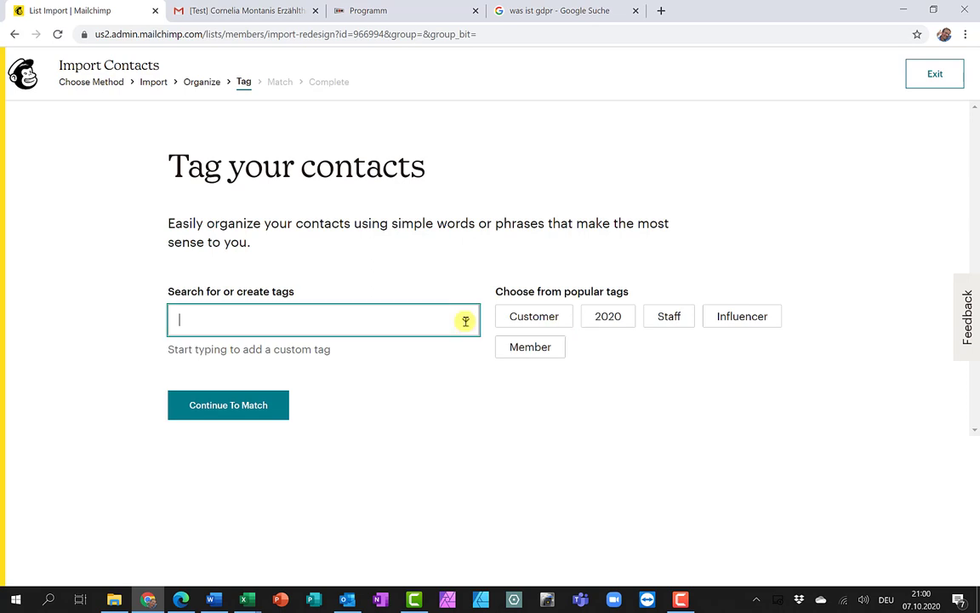
left_click(276, 410)
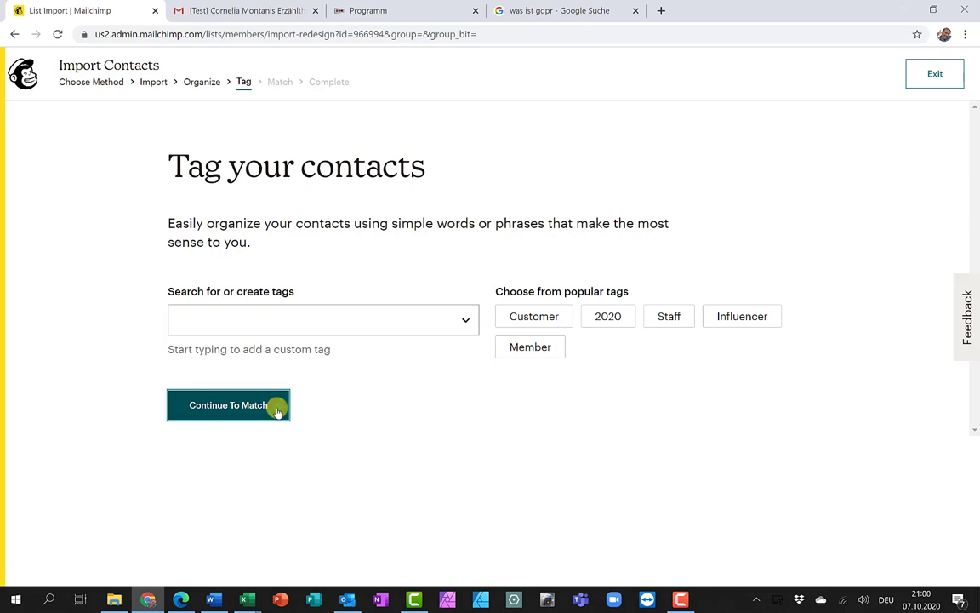
left_click(228, 405)
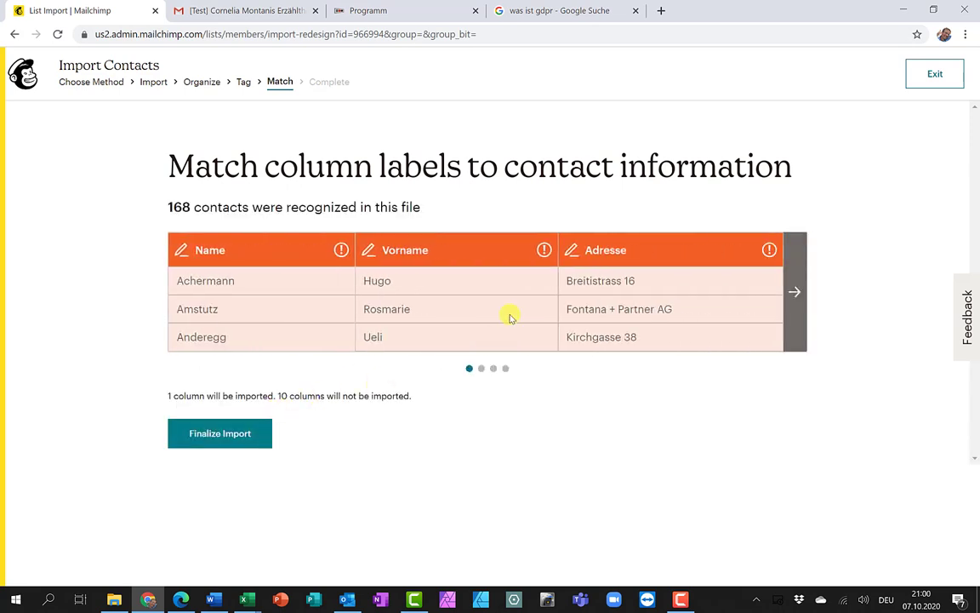
Step: Match the Name column to Last Name (LNAME) and the Vorname column to First Name (FNAME)
mouse_move(314, 250)
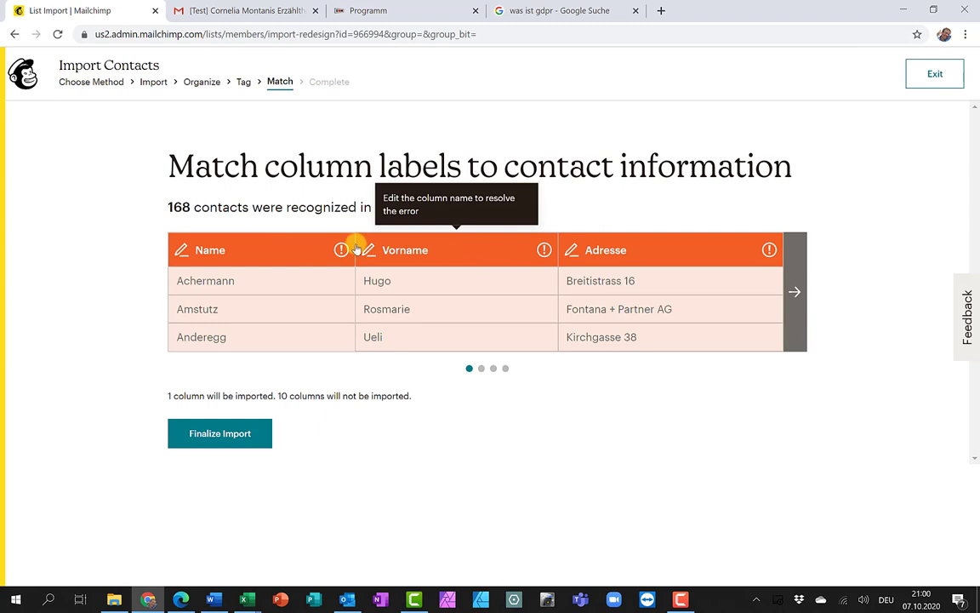
left_click(303, 255)
left_click(626, 320)
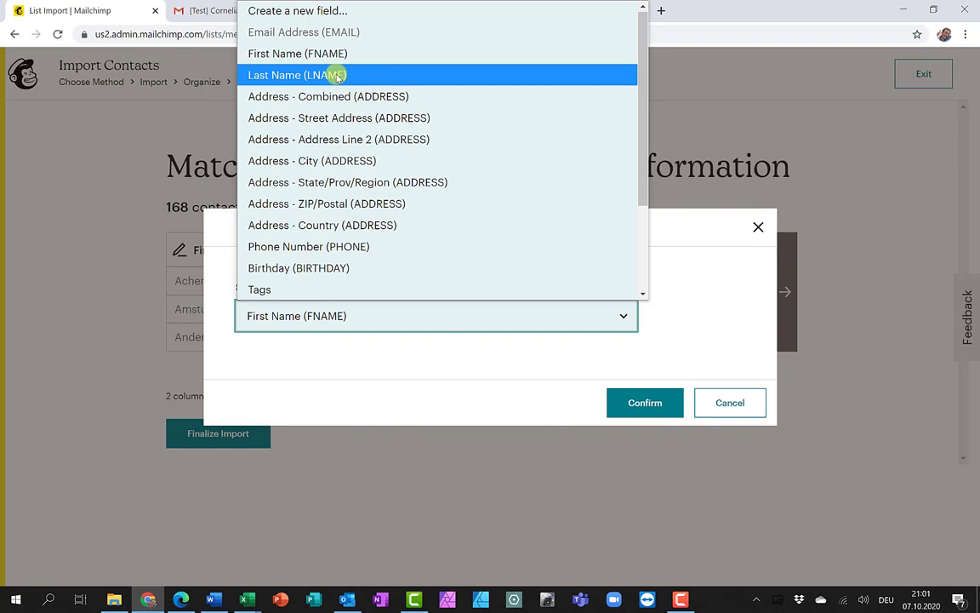
left_click(339, 76)
left_click(643, 405)
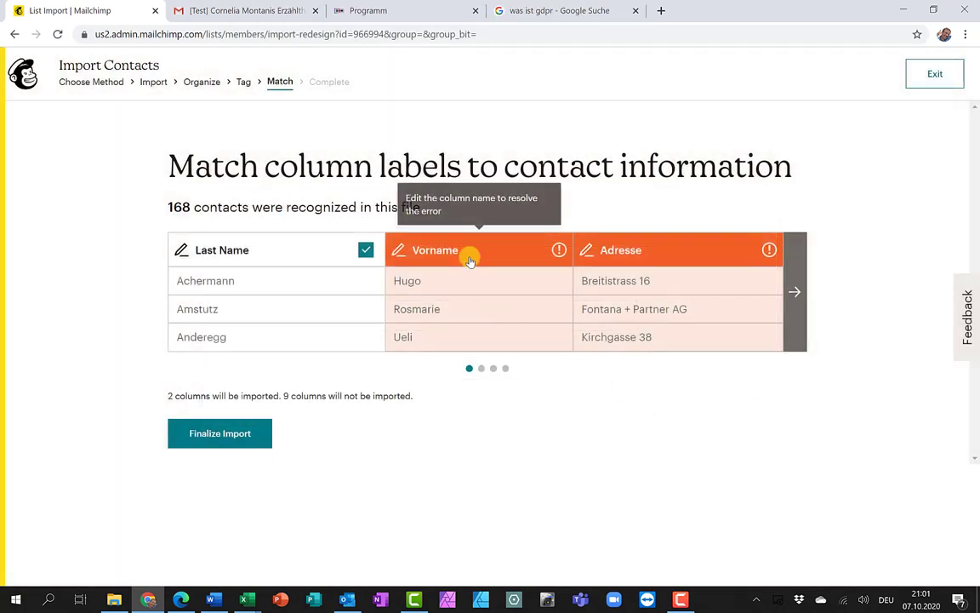
left_click(470, 257)
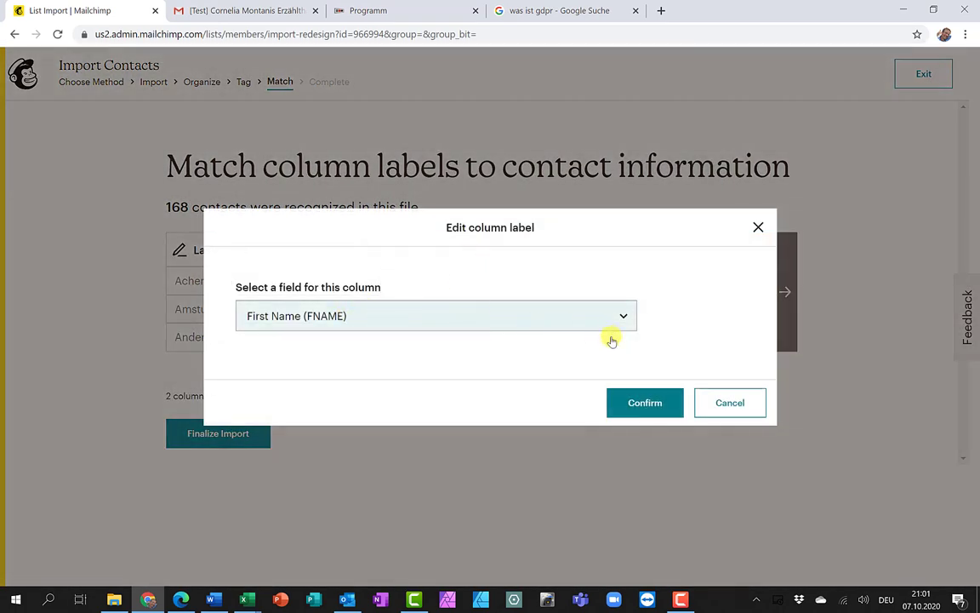
left_click(634, 405)
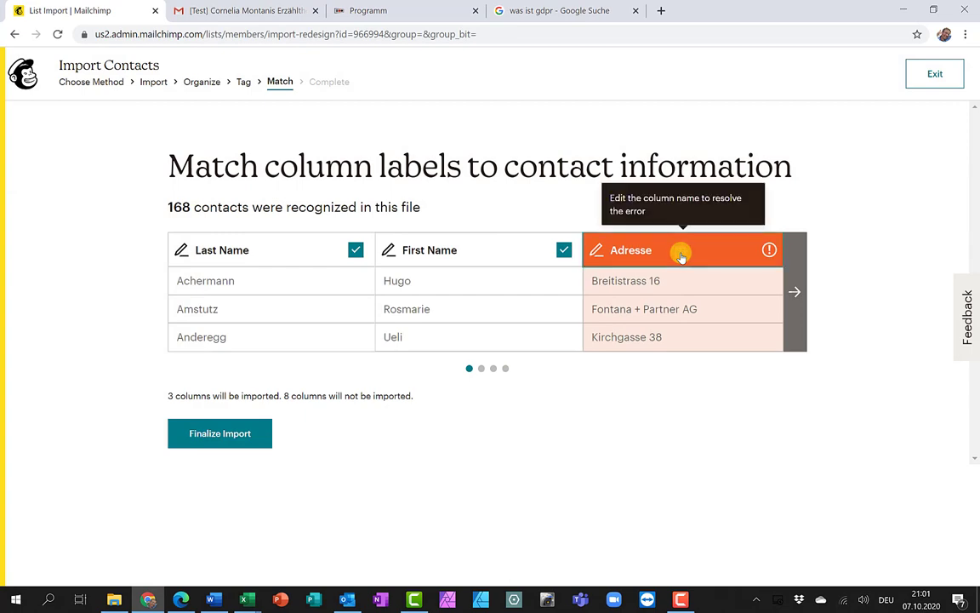
Step: Match the Adresse column to the Address - Street Address field
left_click(681, 255)
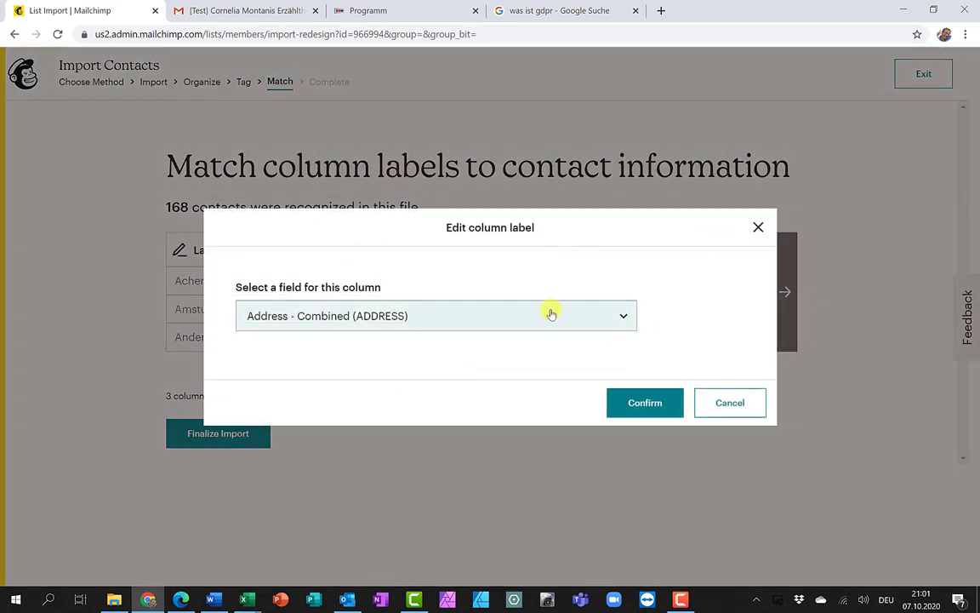
left_click(621, 318)
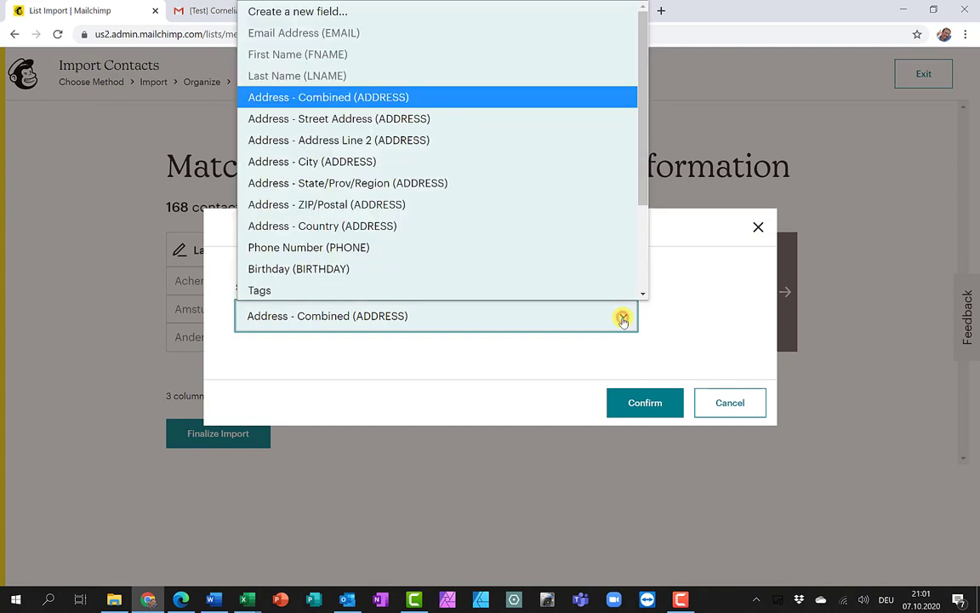
scroll(606, 289, "down", 1)
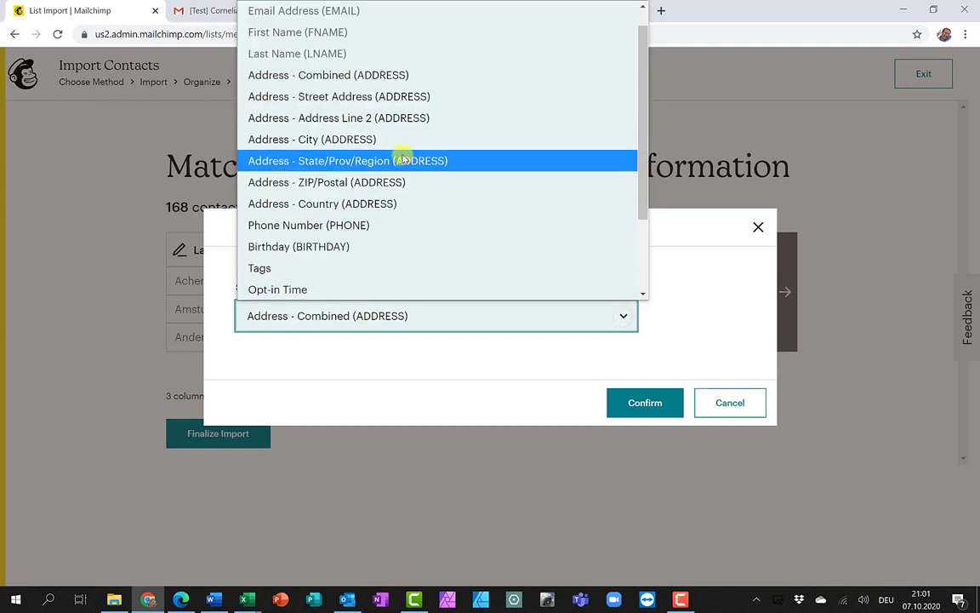
left_click(374, 102)
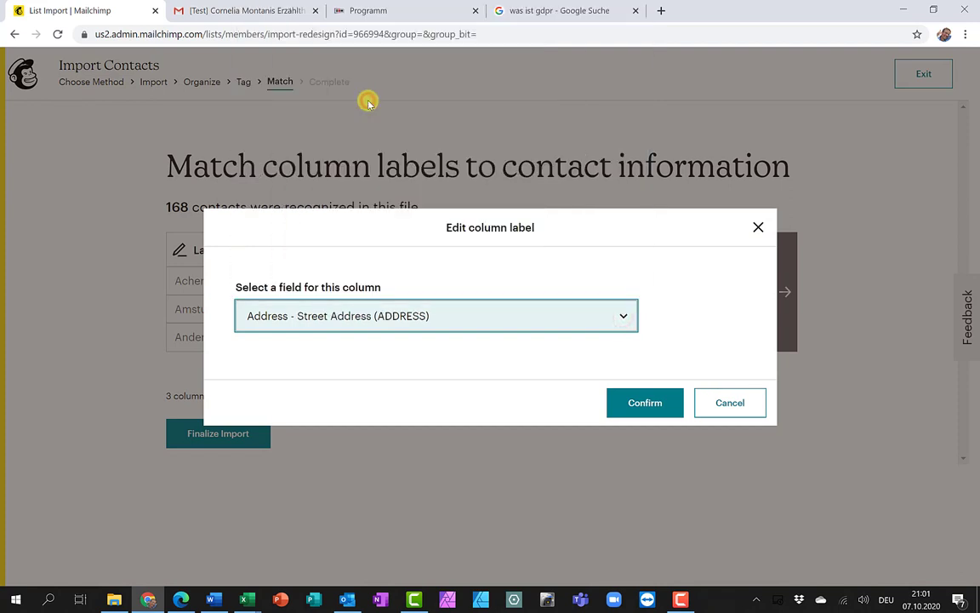
left_click(653, 407)
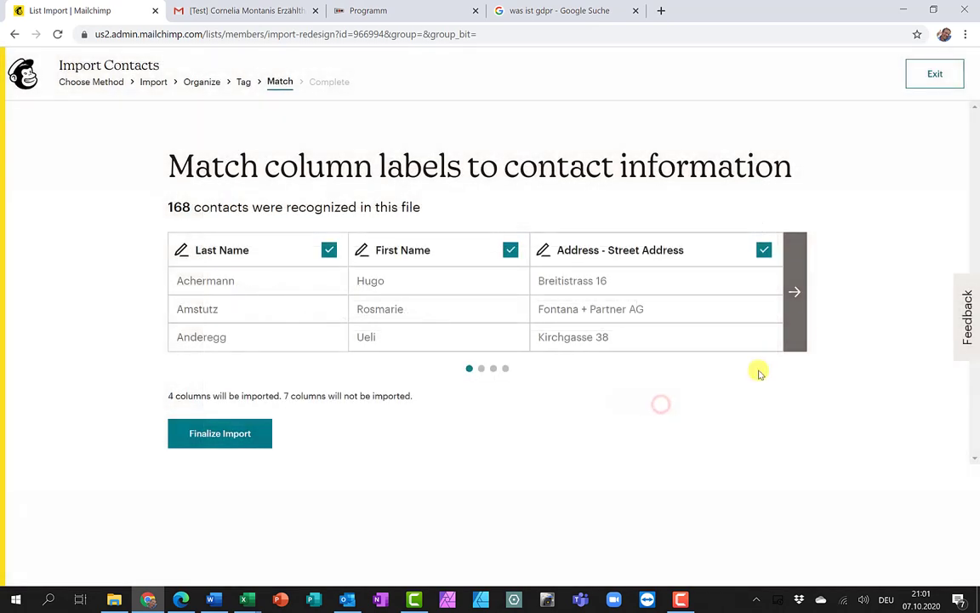
Step: Match the PLZ column to the Address - ZIP/Postal field
left_click(795, 314)
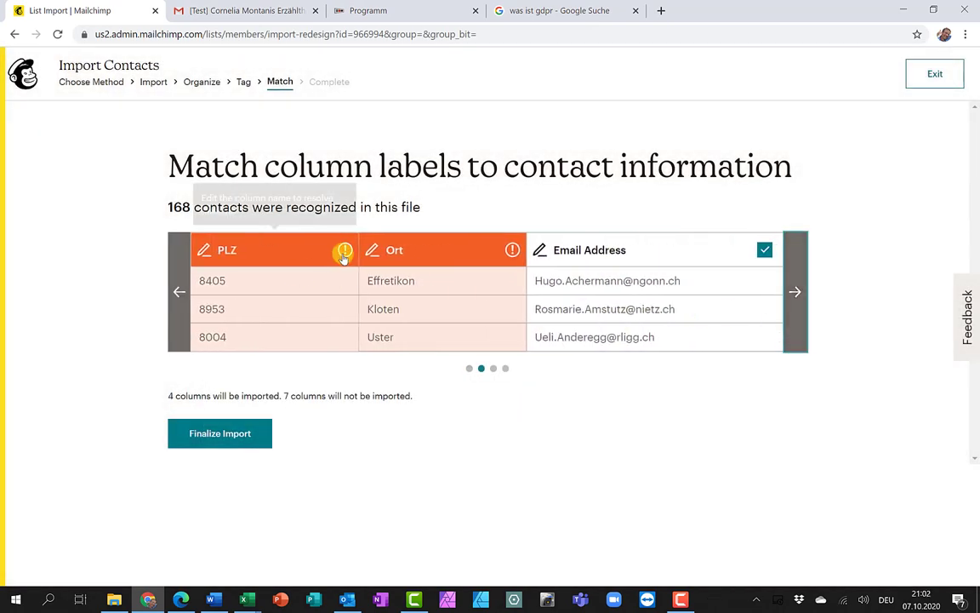
left_click(324, 249)
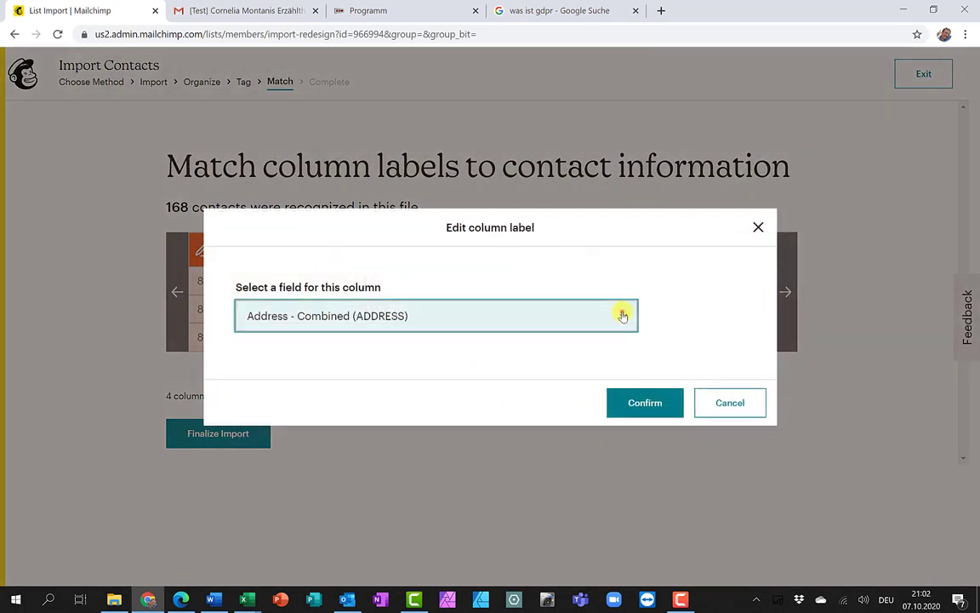
left_click(621, 313)
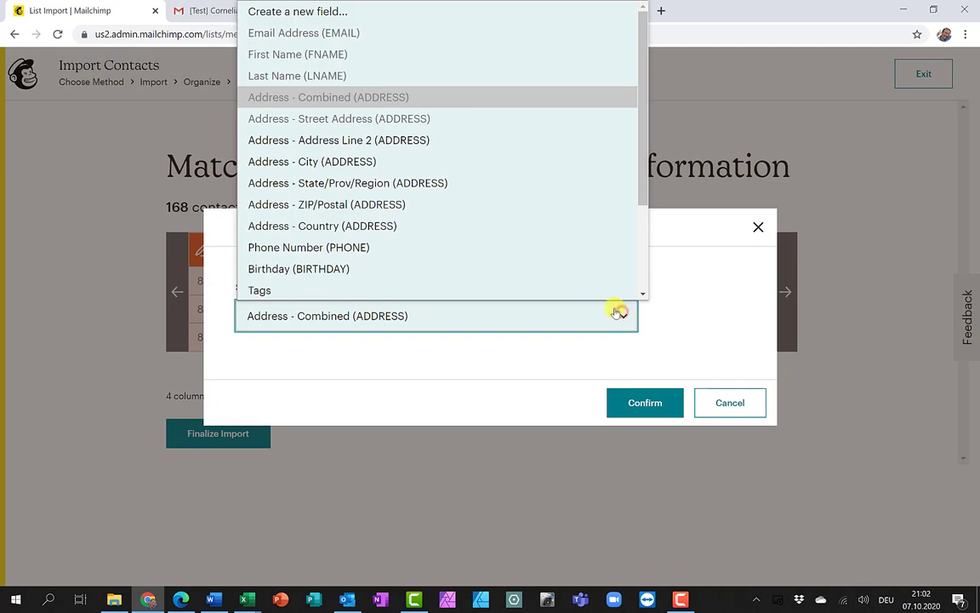
left_click(348, 205)
left_click(641, 409)
Step: Match the Ort column to the Address - City field
left_click(516, 256)
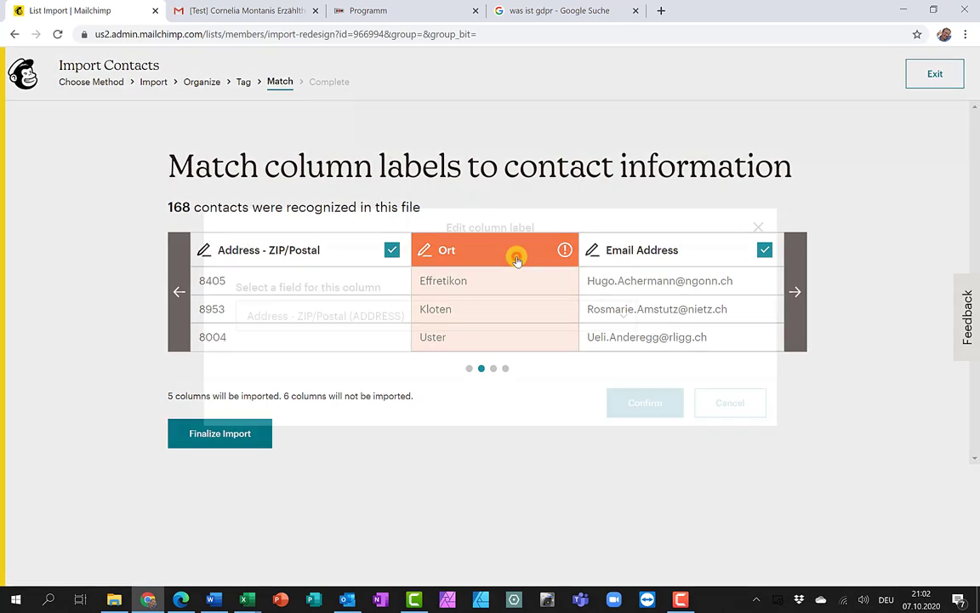
left_click(625, 317)
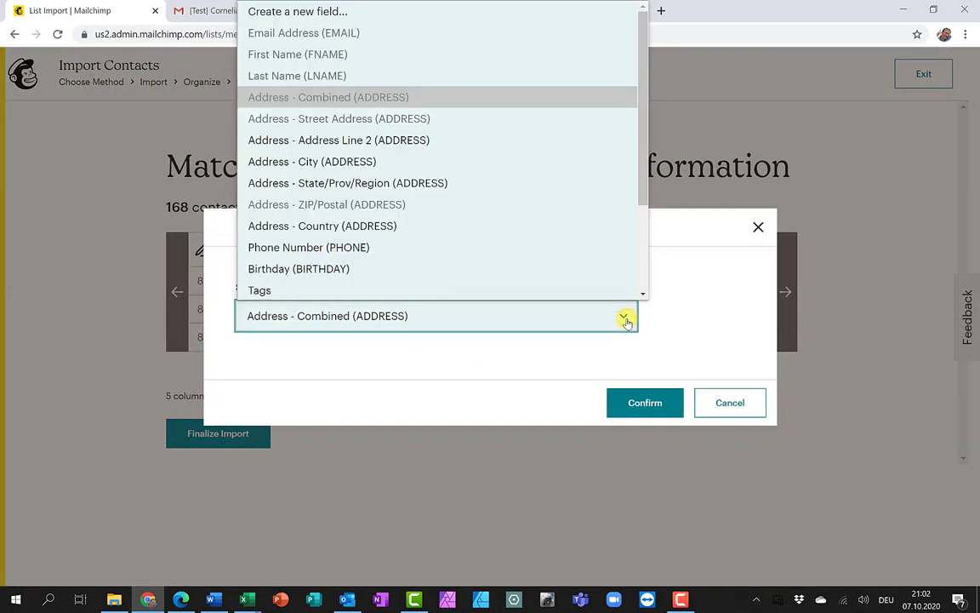
left_click(341, 163)
left_click(645, 402)
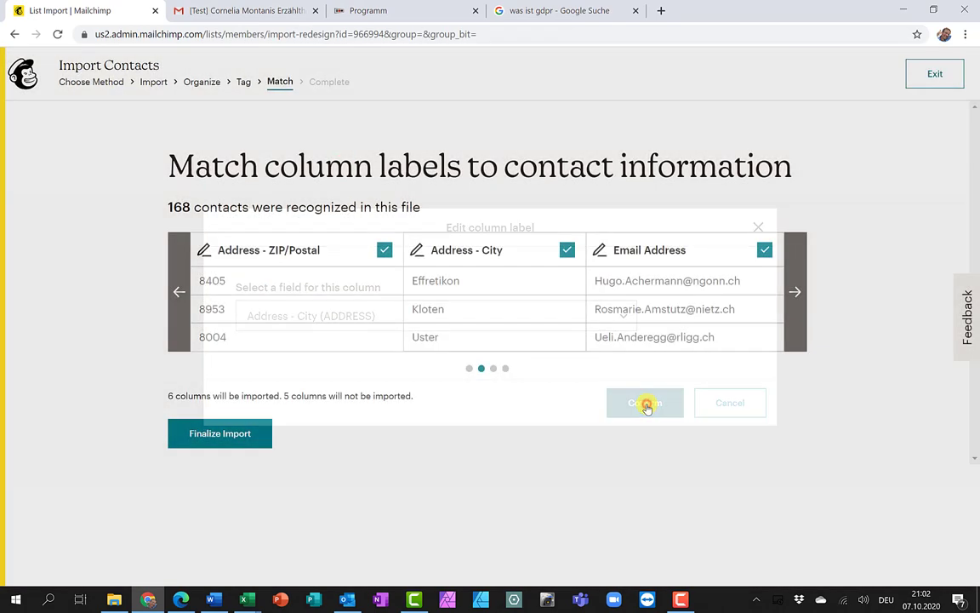
Step: Match the Beruf column to a new contact field labelled Beruf with the data type Text
left_click(793, 298)
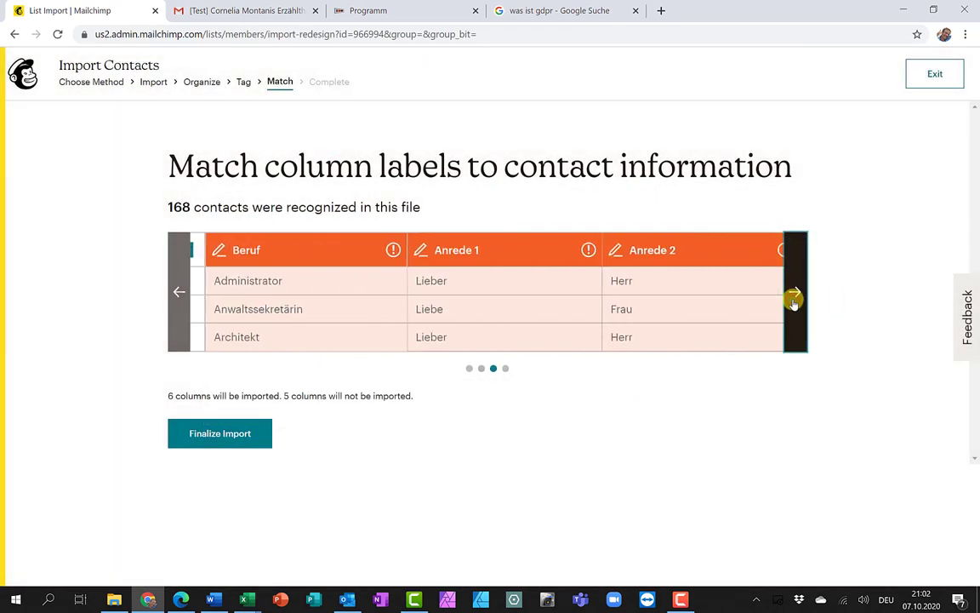
mouse_move(379, 251)
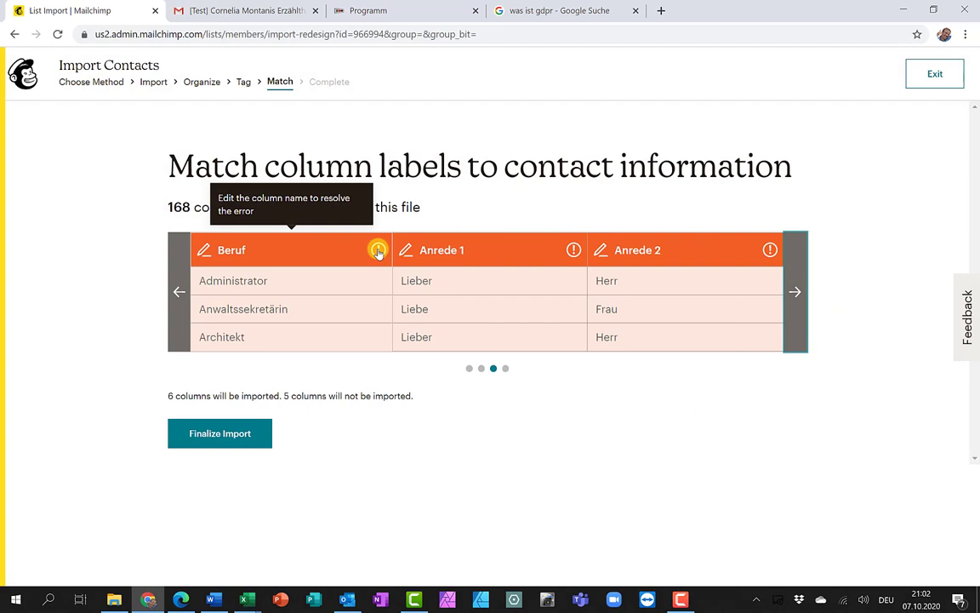
left_click(377, 251)
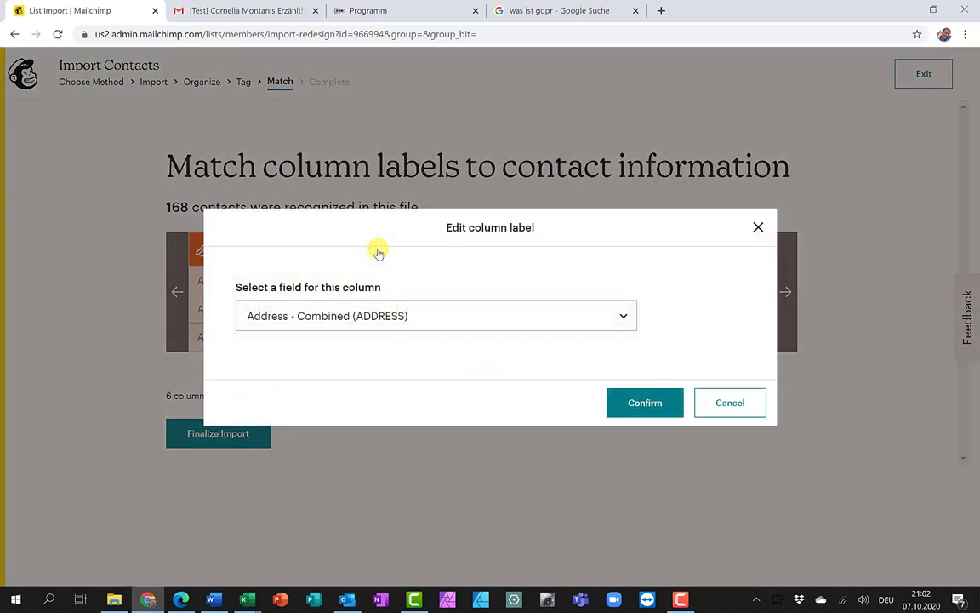
left_click(621, 318)
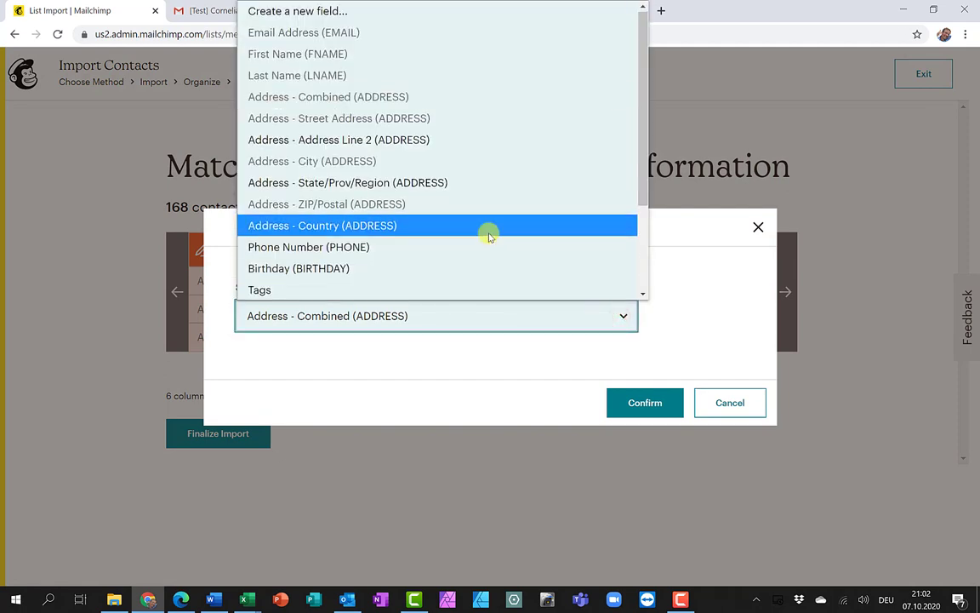
left_click(328, 11)
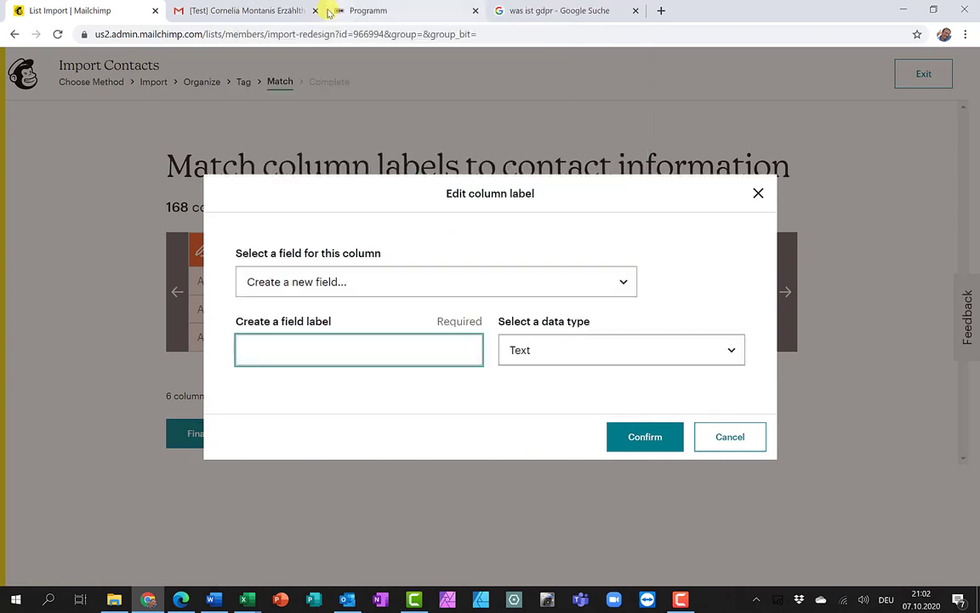
type("Beruf")
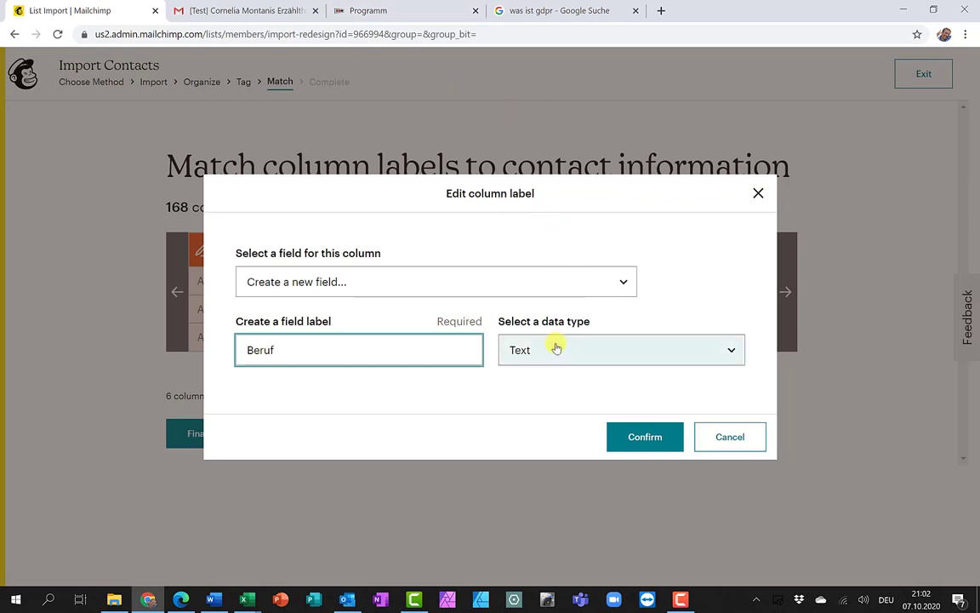
left_click(639, 436)
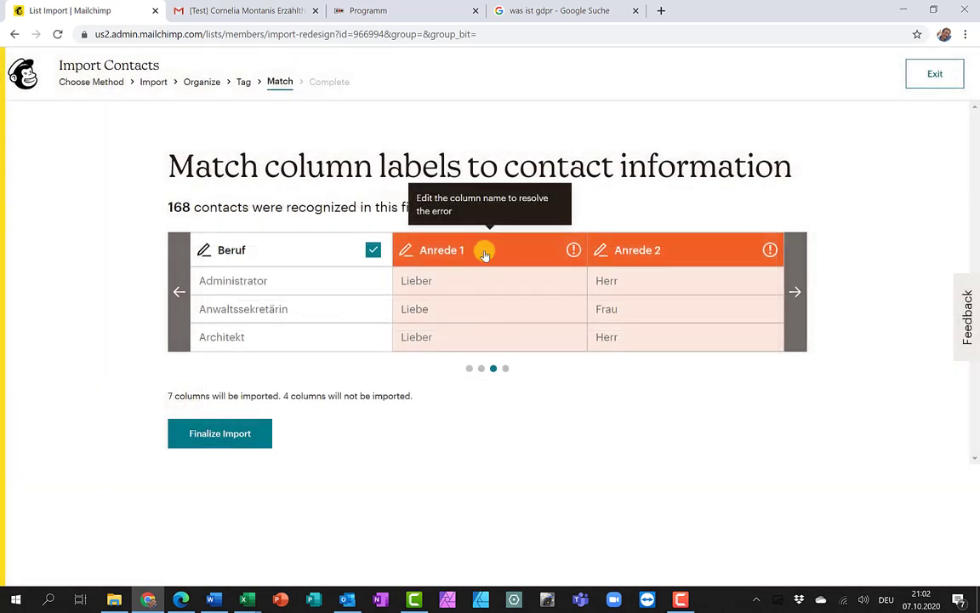
Step: Match the Anrede 1 column to a new contact field labelled Anrede 1, keeping the data type Text
left_click(484, 254)
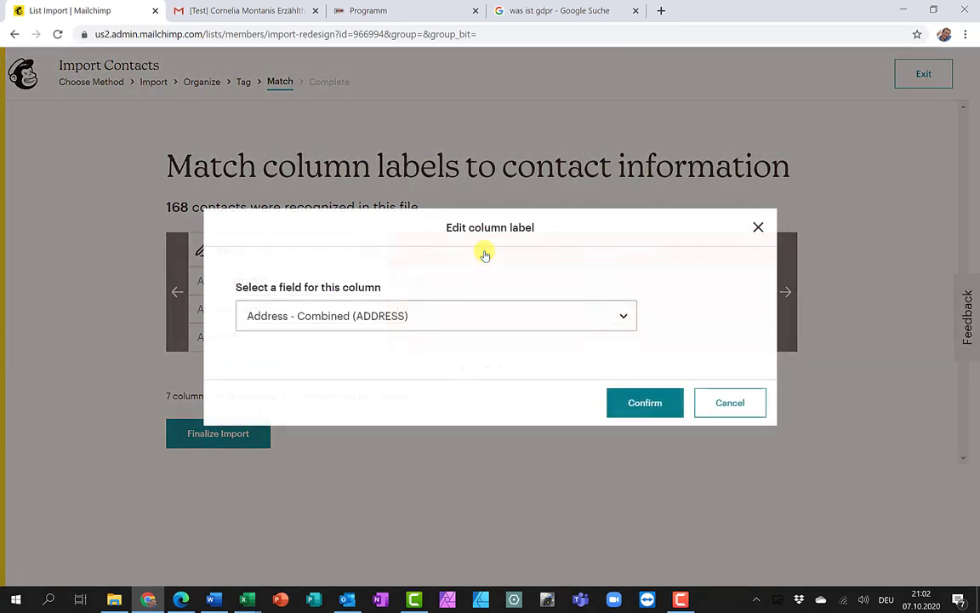
left_click(626, 320)
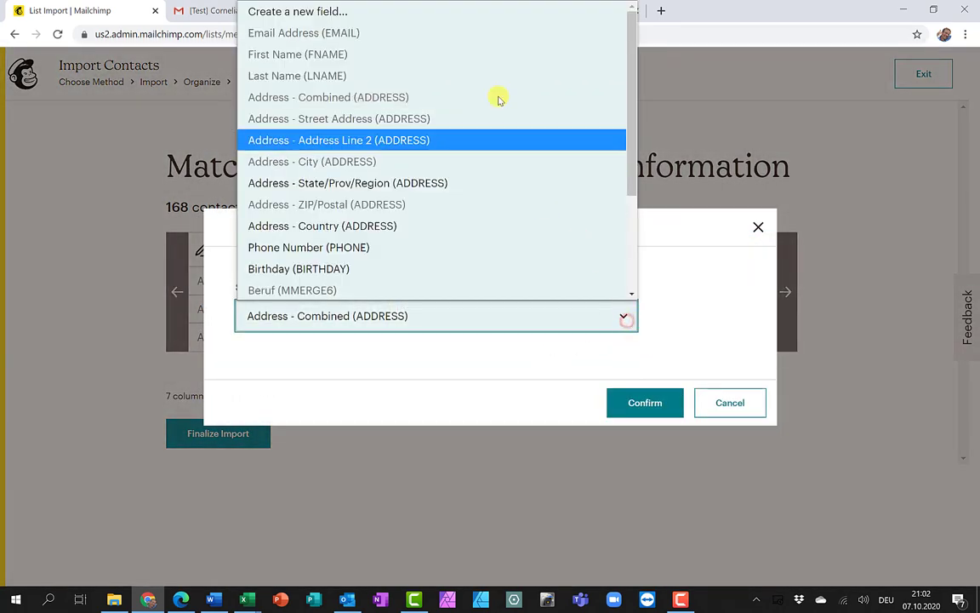
left_click(422, 13)
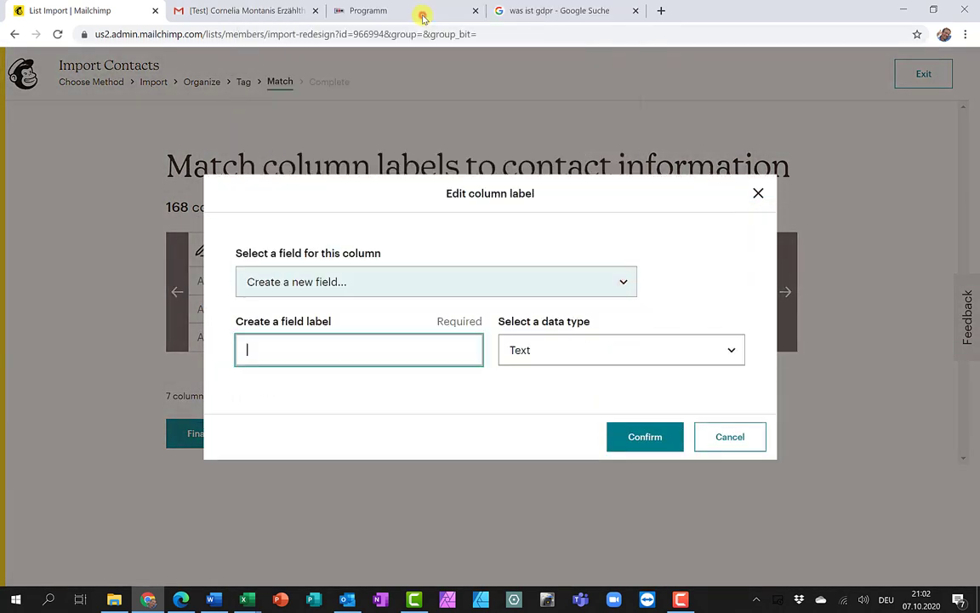
left_click(600, 358)
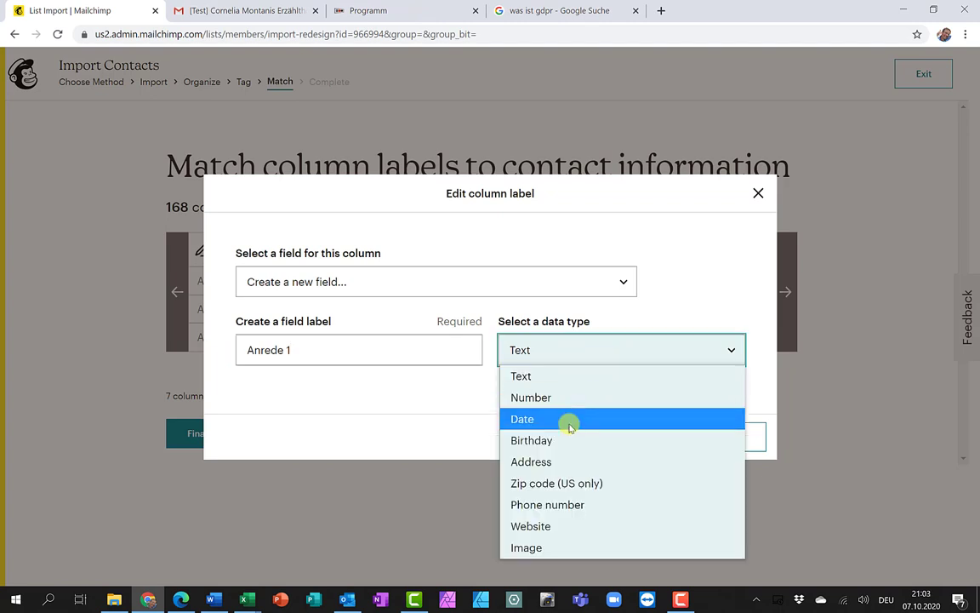
left_click(569, 351)
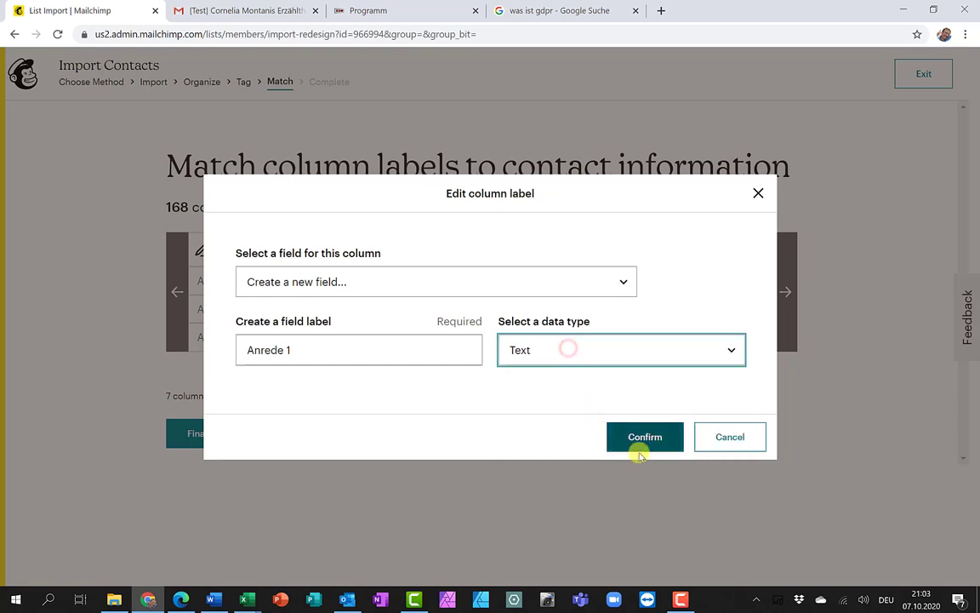
left_click(650, 441)
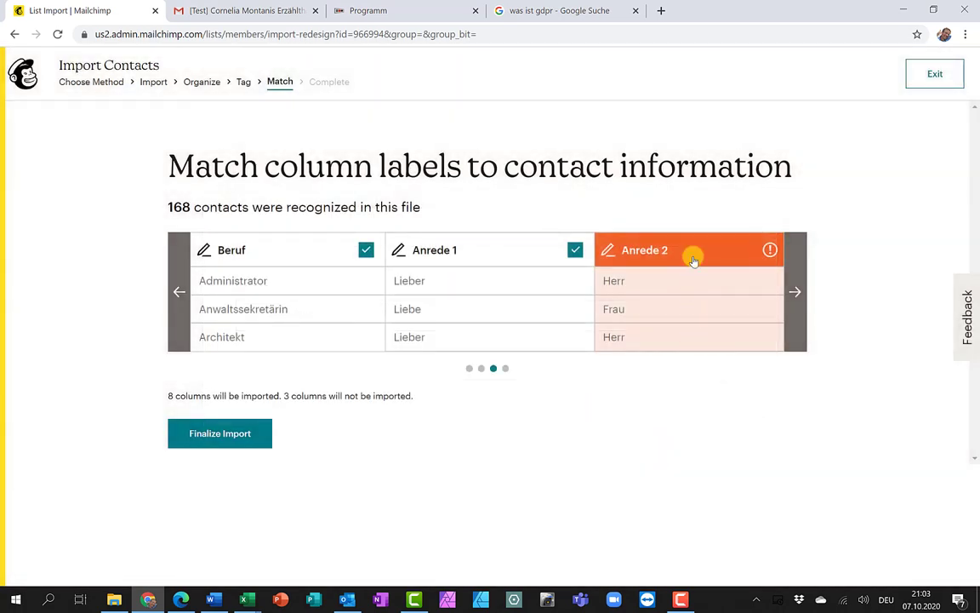
Step: Match the Anrede 2 column to a new text field labelled Anrede 2
left_click(693, 254)
left_click(621, 315)
left_click(400, 14)
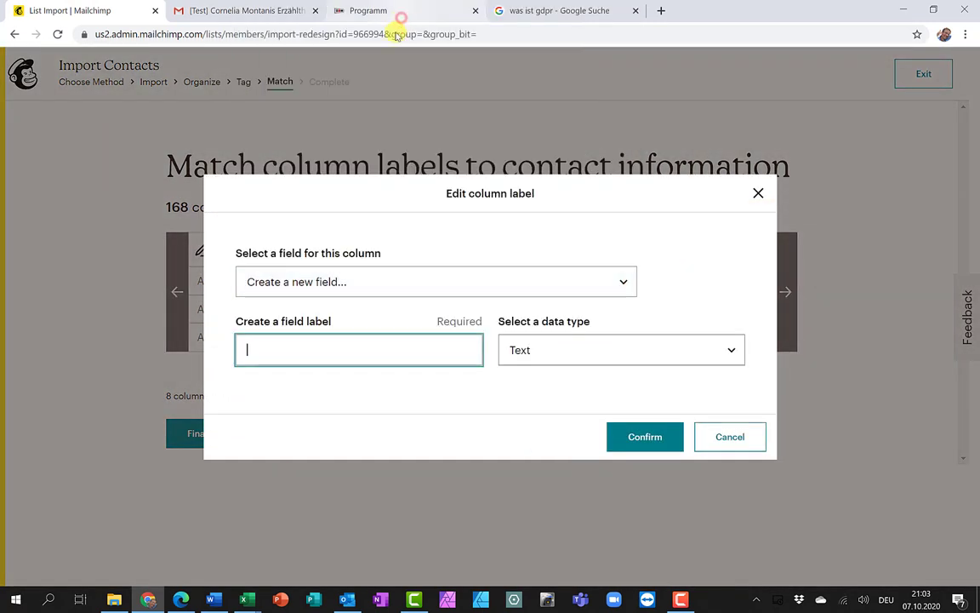
type("Anrede 2")
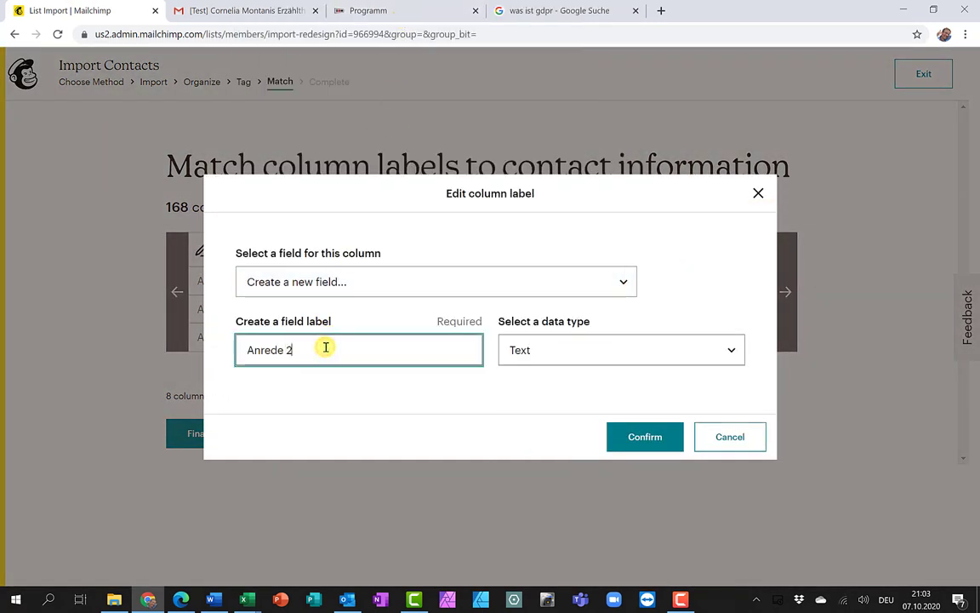
left_click(644, 431)
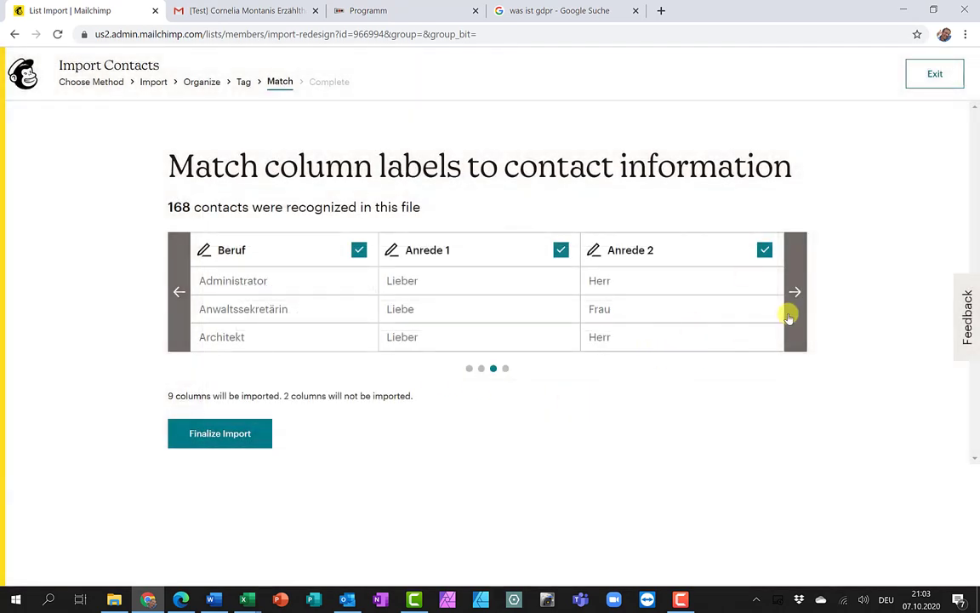
Step: Match the Anrede 3 column to a new text field labelled Anrede 3
left_click(794, 299)
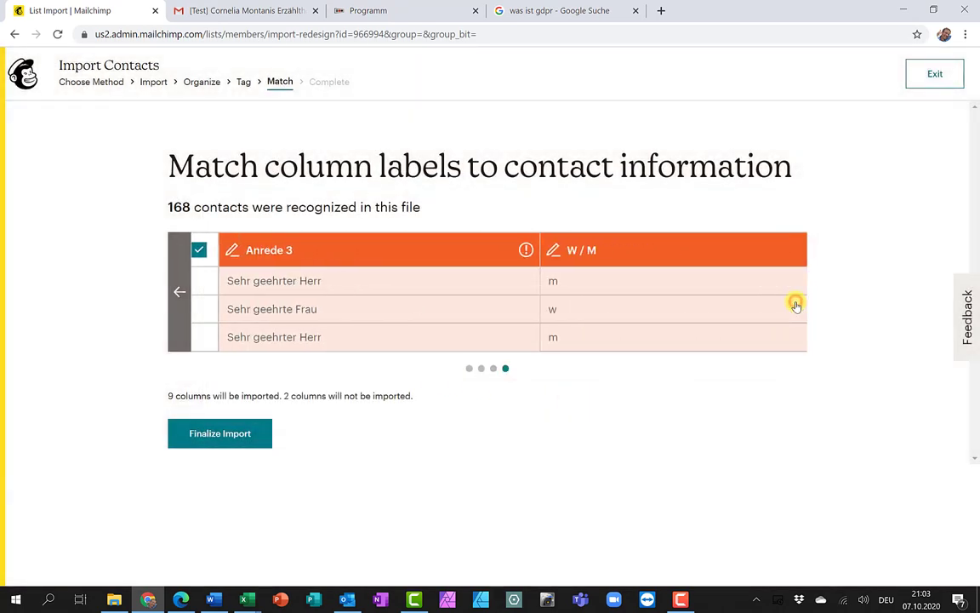
left_click(368, 254)
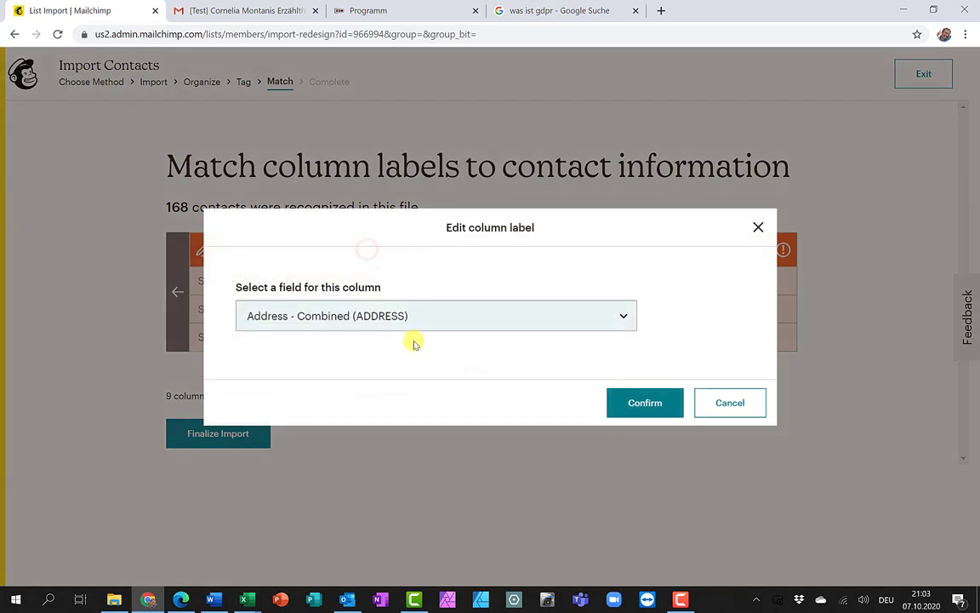
left_click(624, 316)
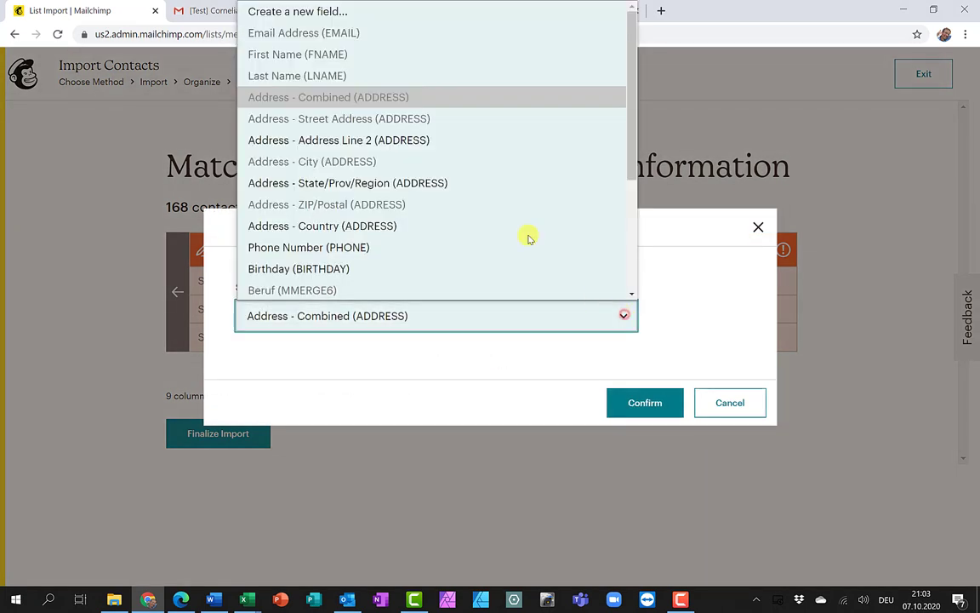
left_click(347, 14)
type("Anrede 3")
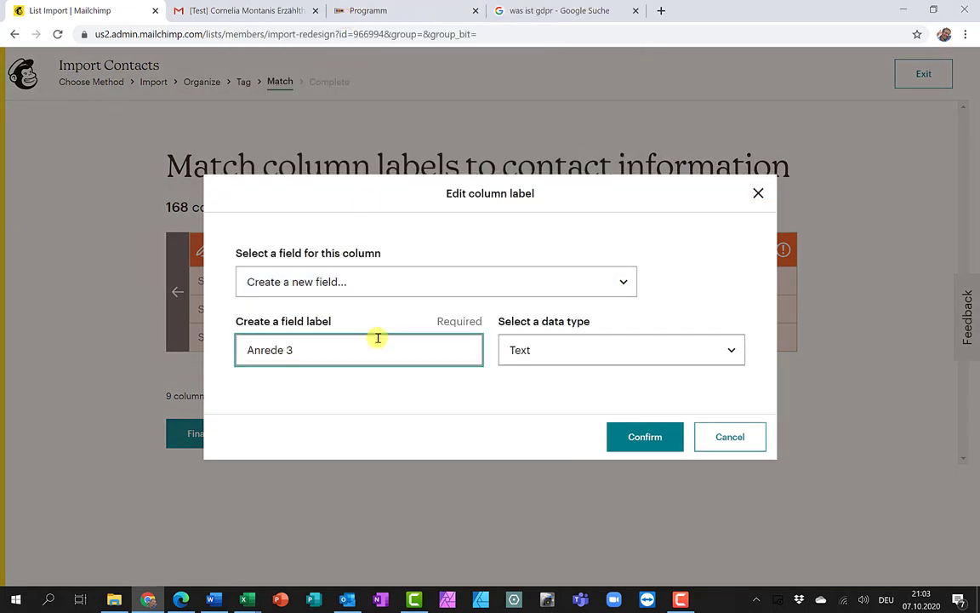
left_click(634, 436)
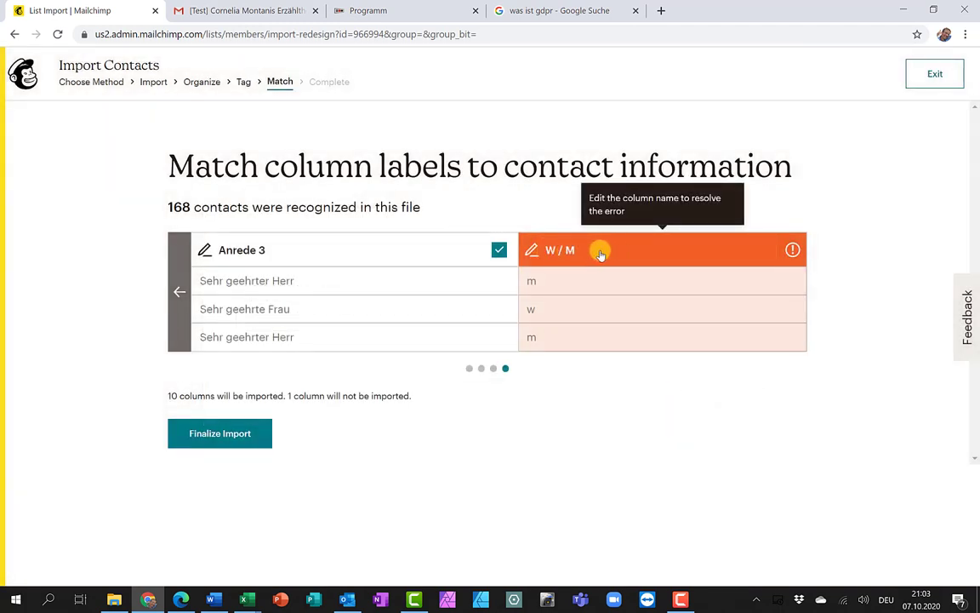
Step: Match the W / M column to a new text field labelled W / M
left_click(634, 249)
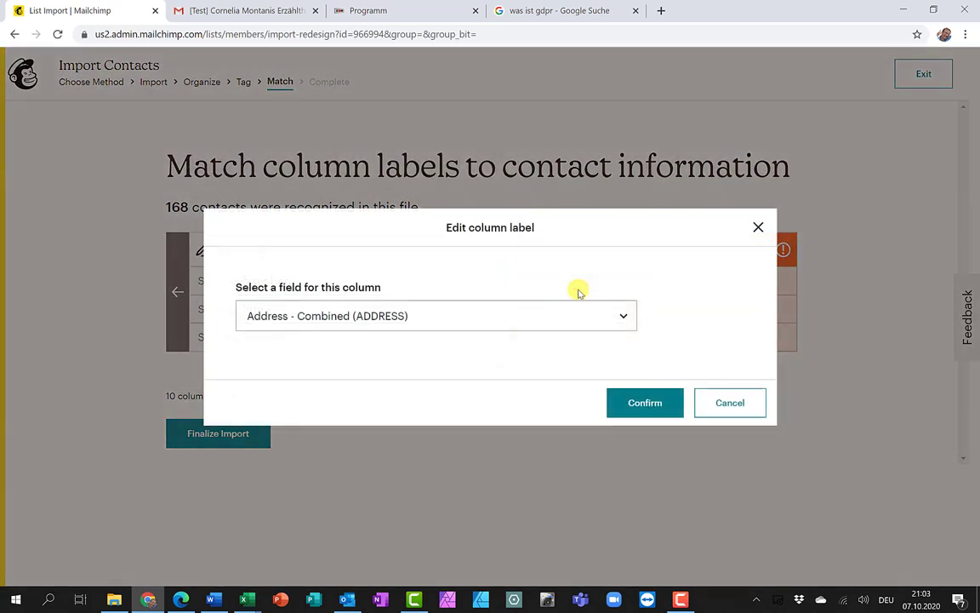
left_click(626, 320)
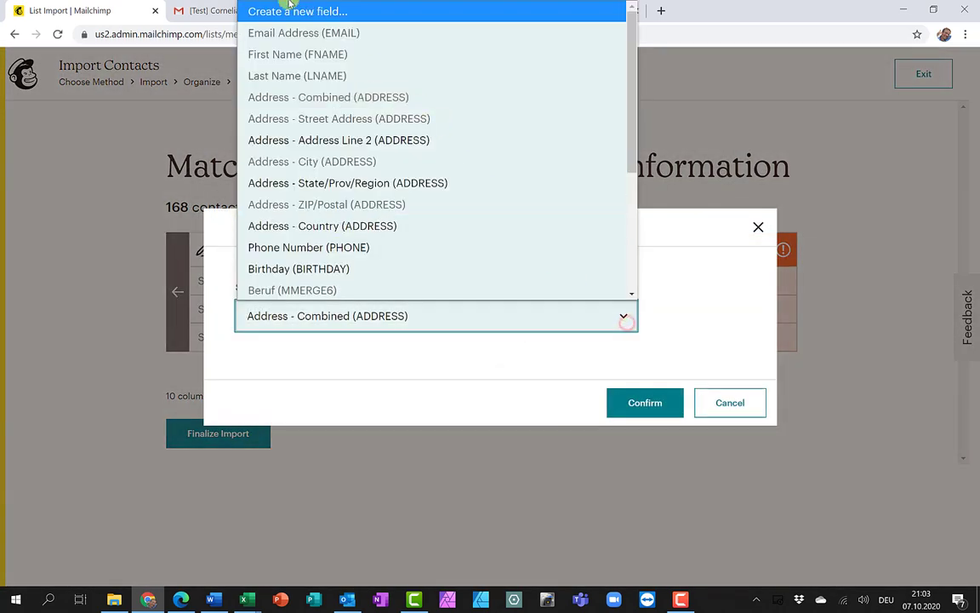
left_click(294, 17)
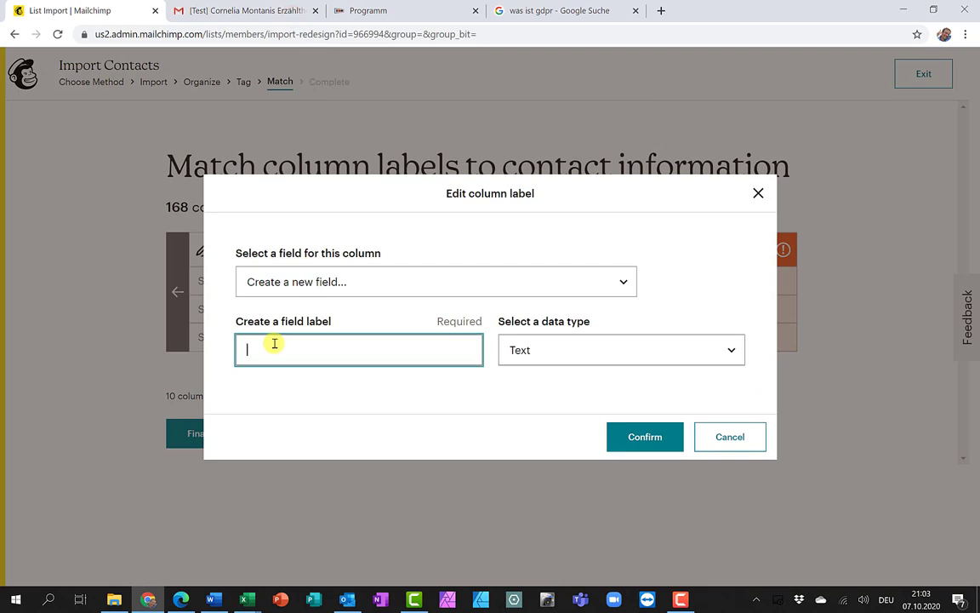
type("W / M")
left_click(664, 442)
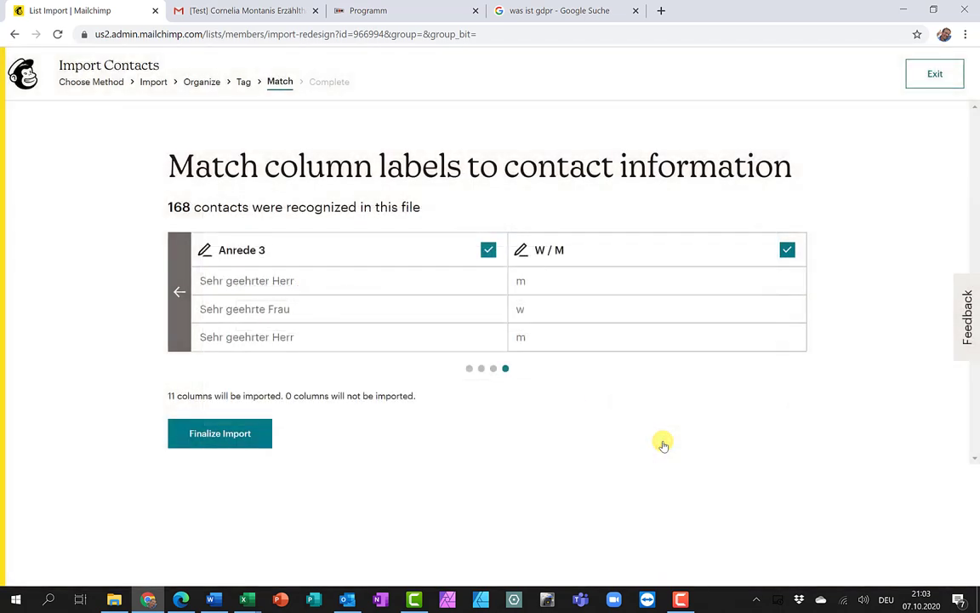
Step: Finalize and complete the contact import into the Kulturforum audience, and visit its audience dashboard
left_click(229, 434)
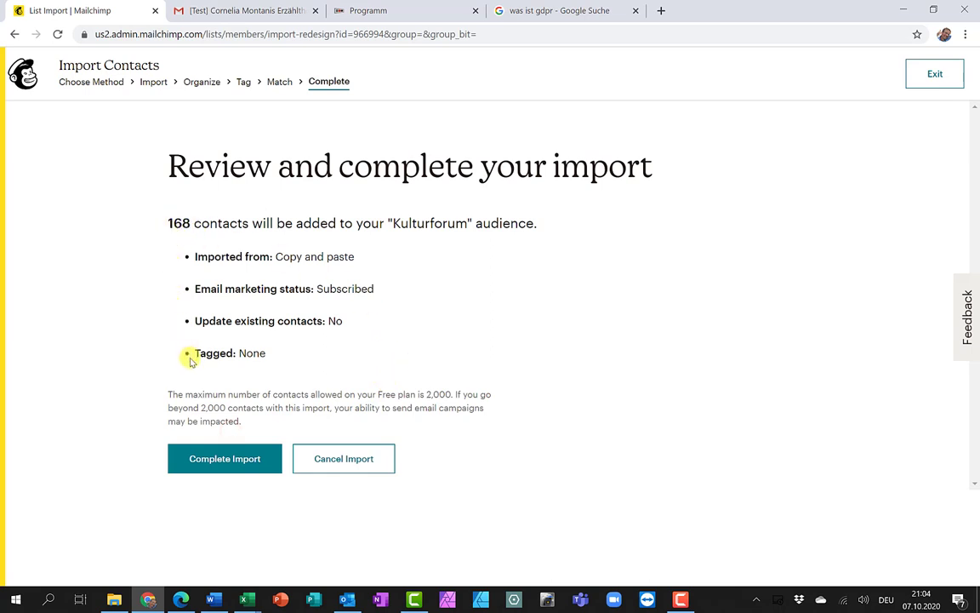
left_click(260, 464)
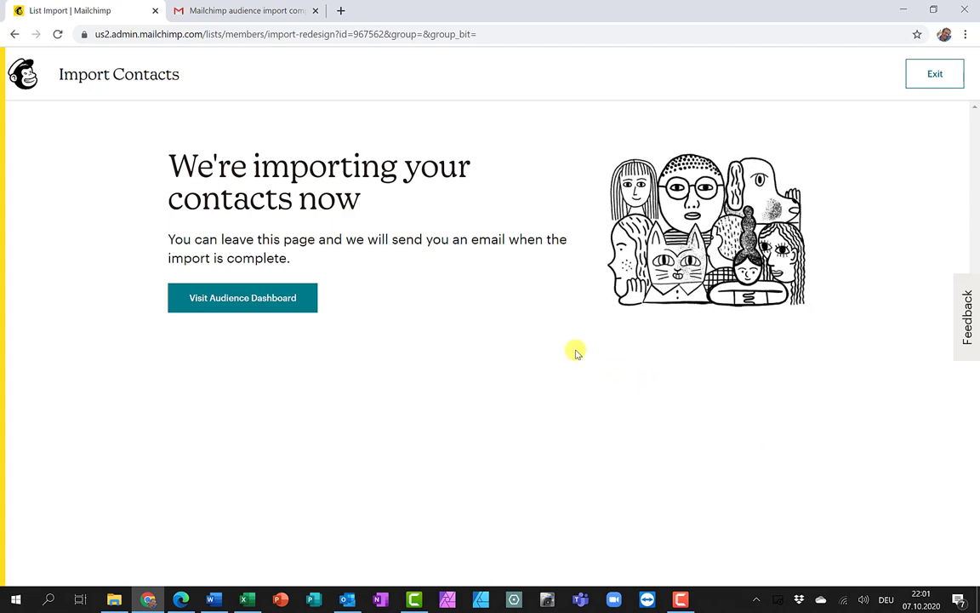
left_click(274, 303)
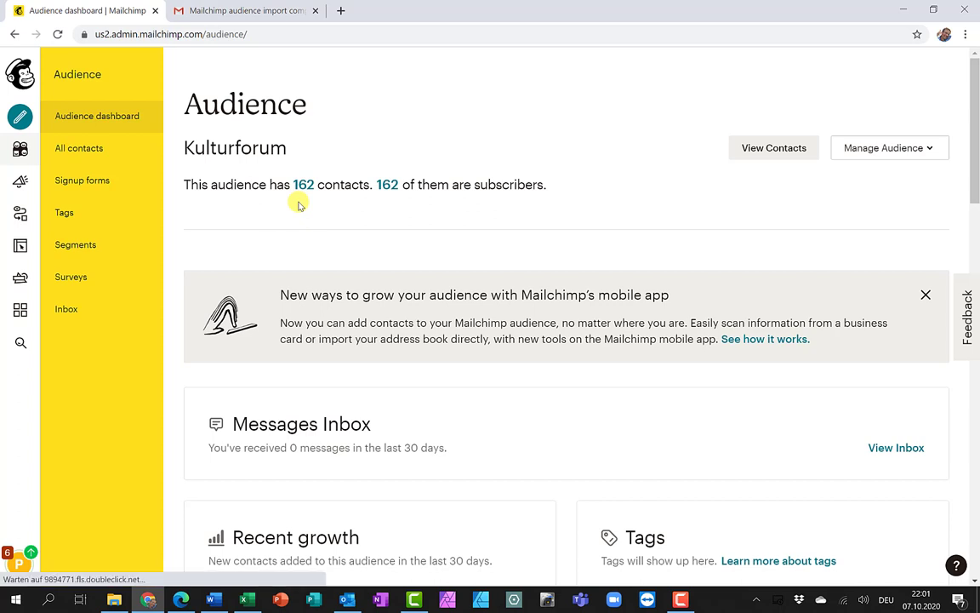
Step: Switch to the import notification in Gmail, open the failed imports from it and examine the entries with email syntax errors
left_click(265, 12)
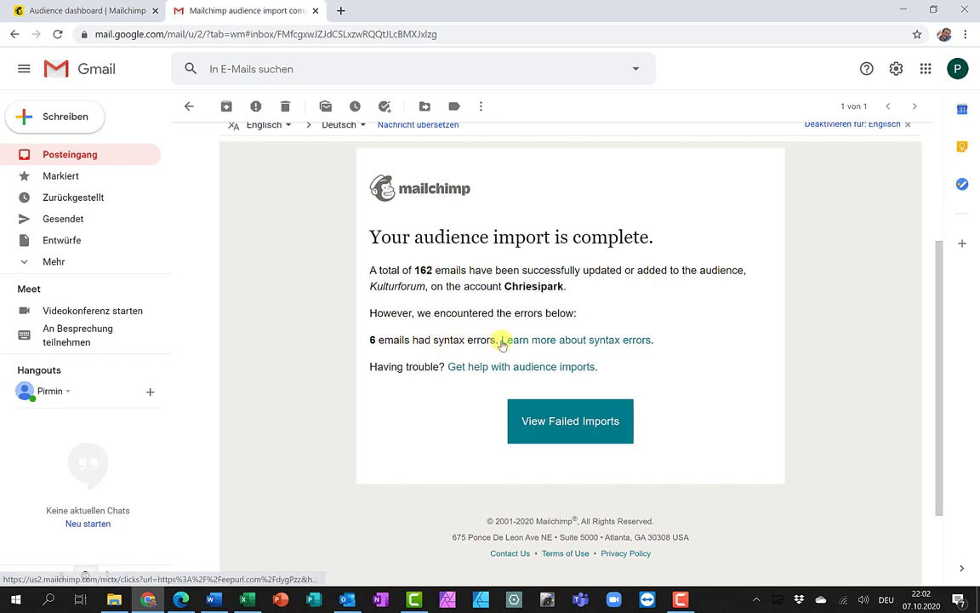
left_click(560, 422)
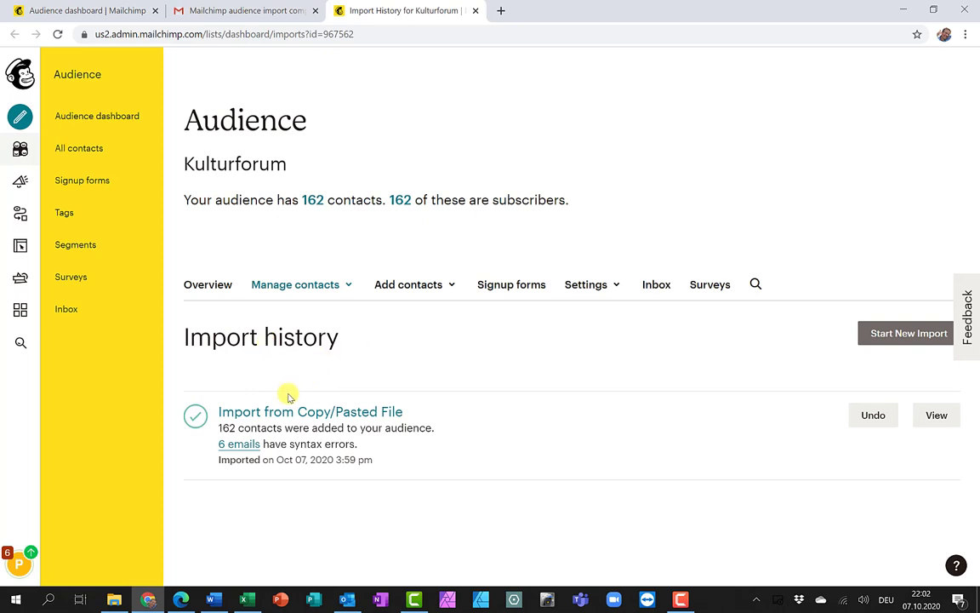
left_click(242, 446)
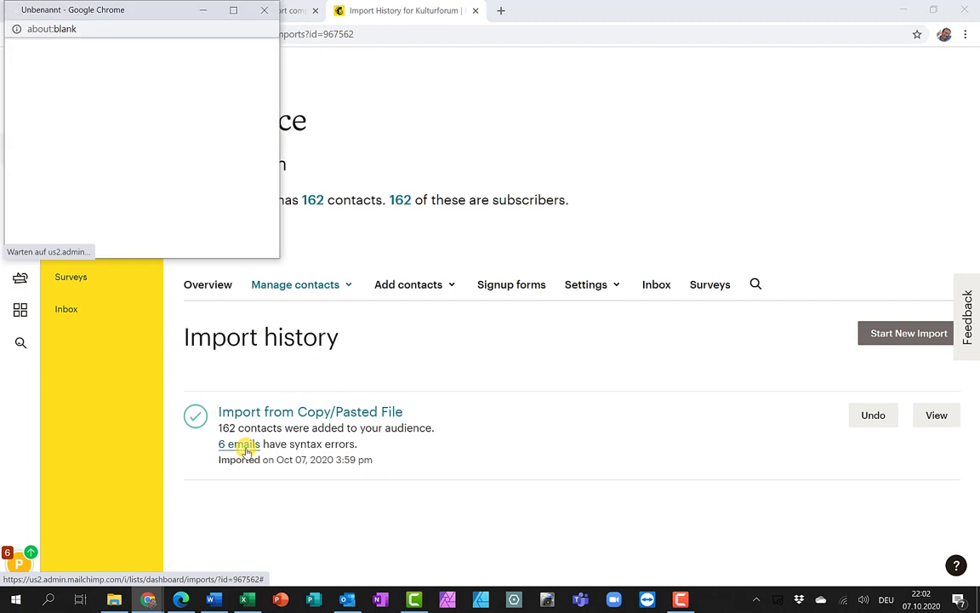
left_click_drag(257, 246, 311, 339)
left_click(177, 204)
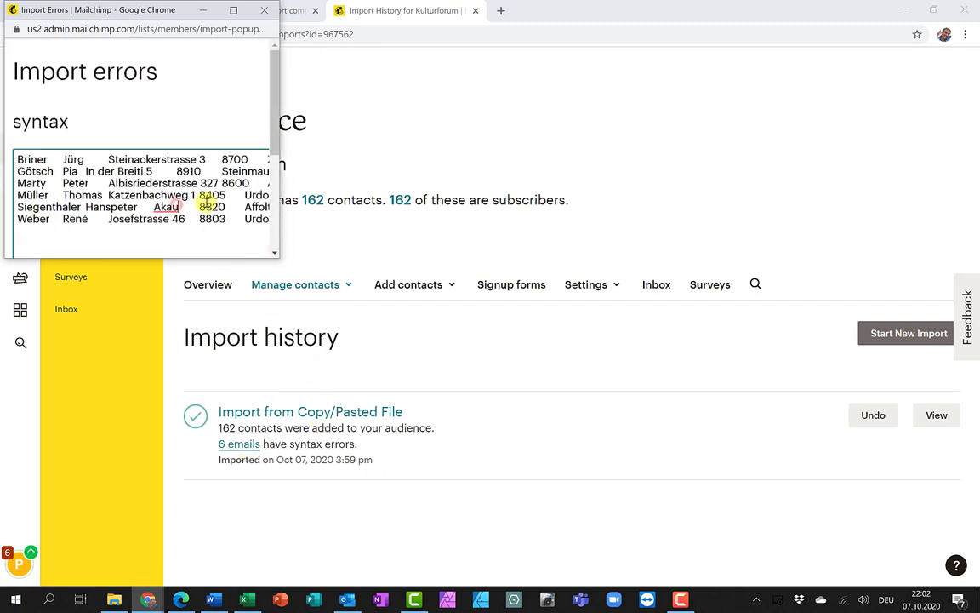